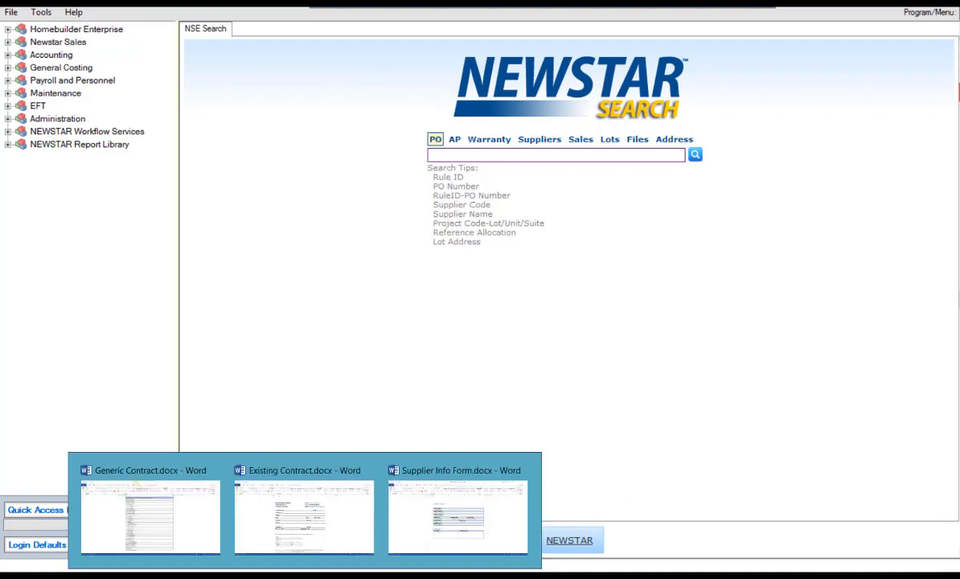
# Step: Bring the Generic Contract.docx document with its mail merge field table to the front
pyautogui.click(200, 536)
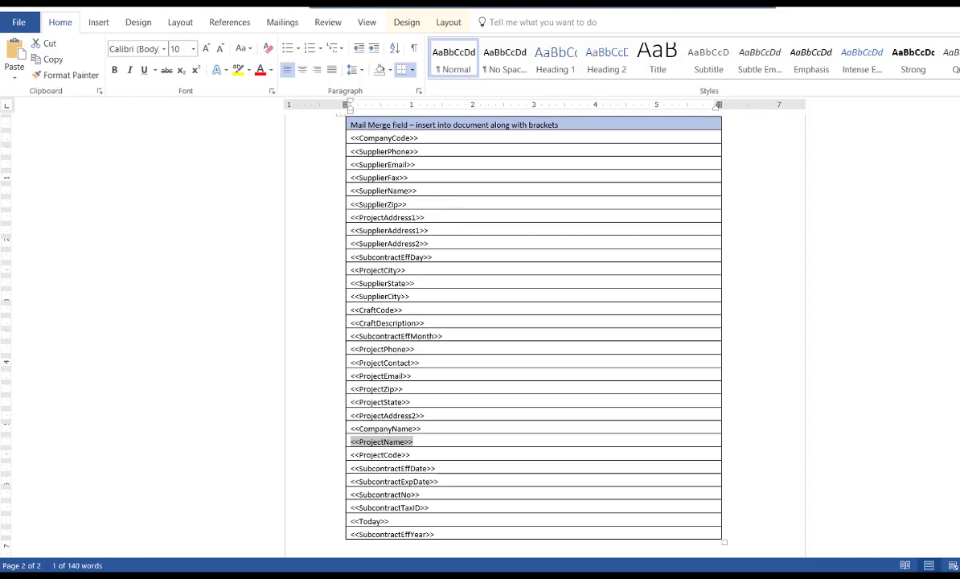
# Step: Switch Word to the Existing Contract.docx document
pyautogui.moveTo(305, 574)
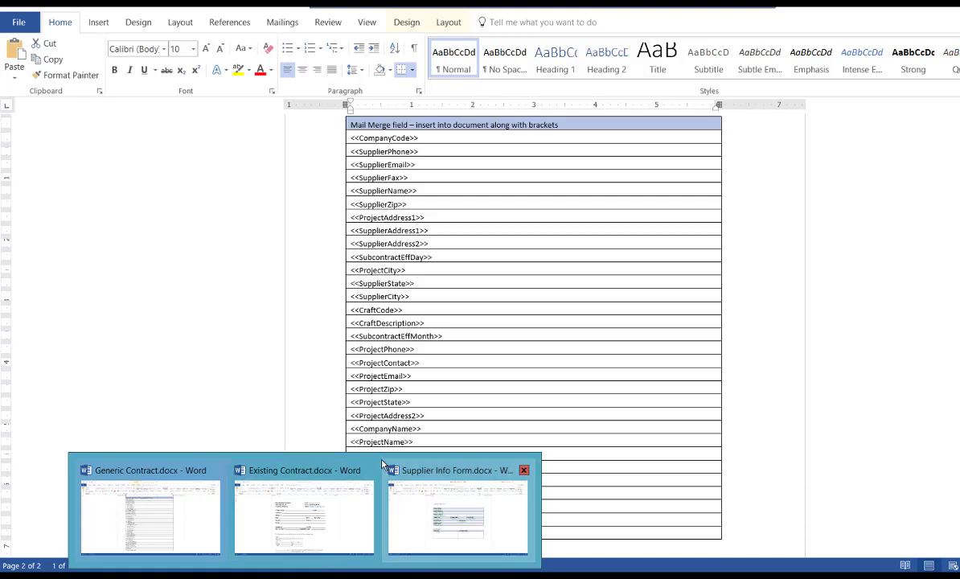
pyautogui.click(326, 500)
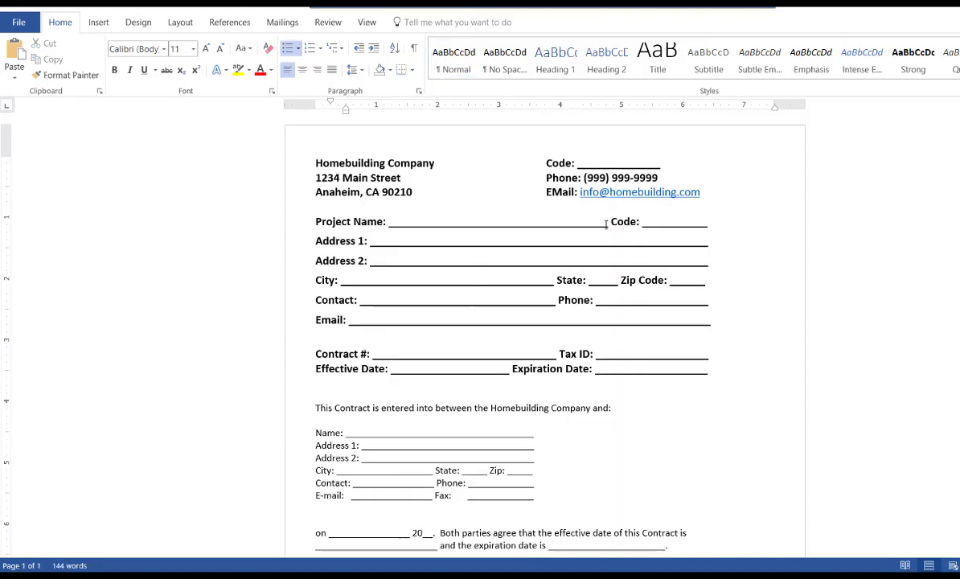
# Step: Overwrite the underlined blanks after Project Name and Code with <<ProjectName>> and <<ProjectCode>>
pyautogui.moveTo(568, 217); pyautogui.dragTo(388, 230)
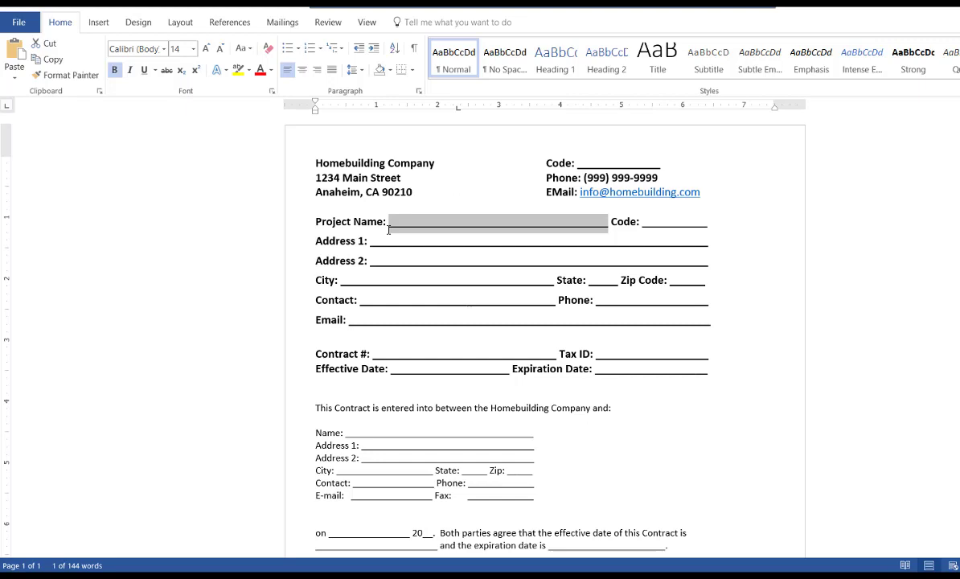
pyautogui.write('<<Pro')
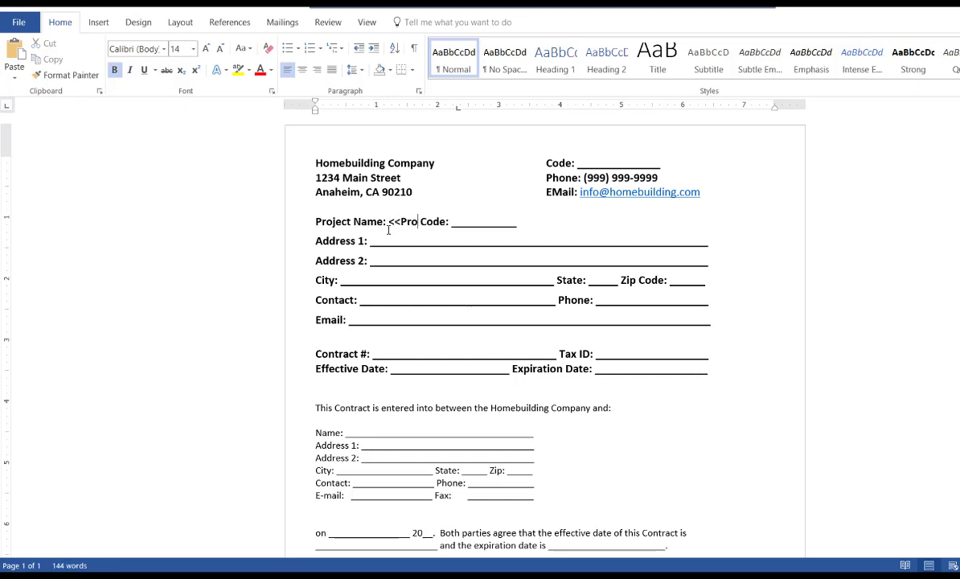
pyautogui.write('jectName')
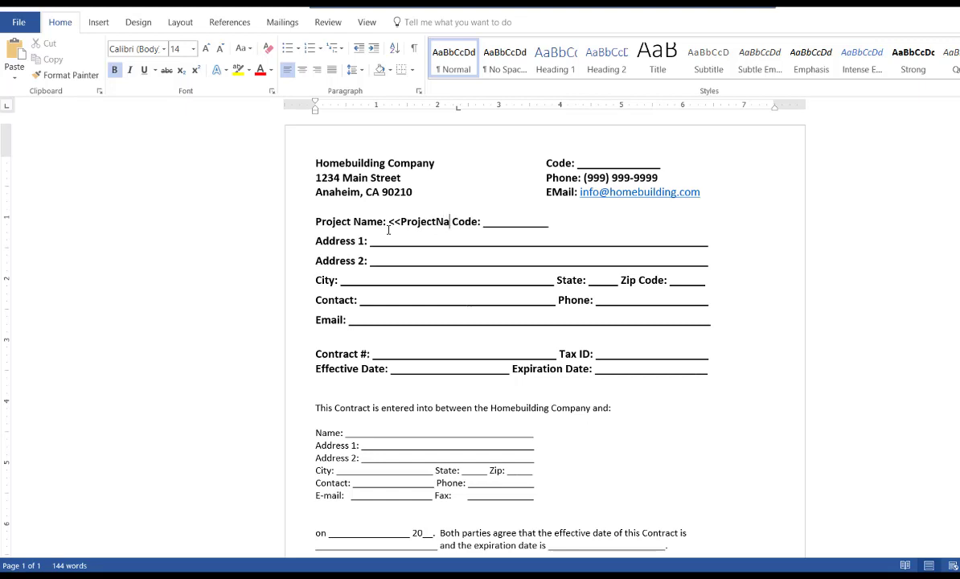
pyautogui.write('>>')
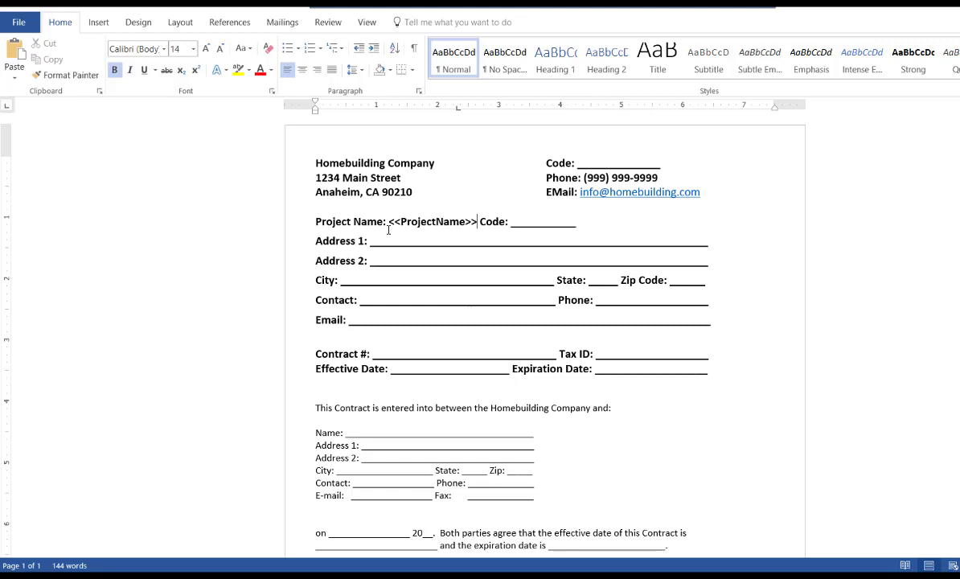
pyautogui.moveTo(576, 223); pyautogui.dragTo(513, 225)
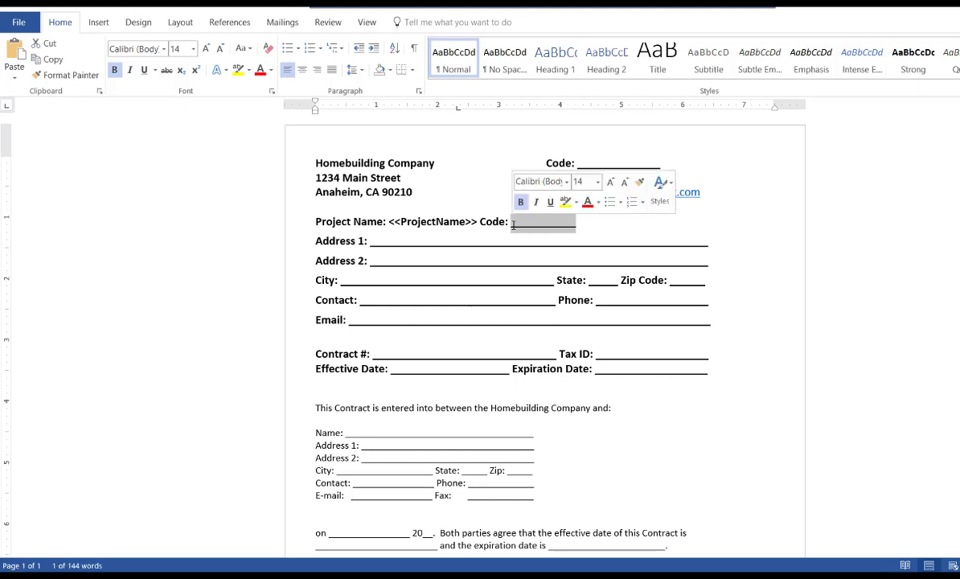
pyautogui.write('<<Proj')
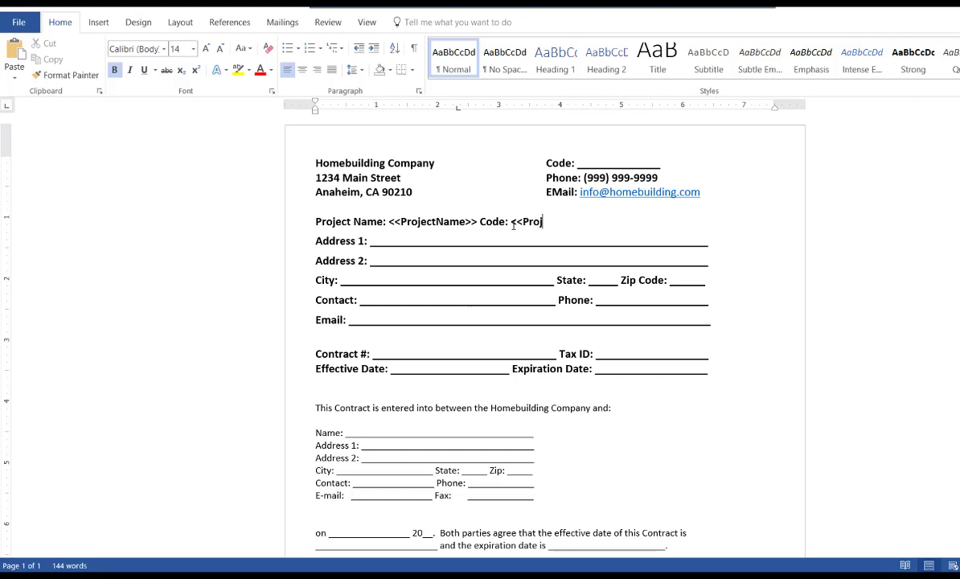
pyautogui.write('ectCode>>')
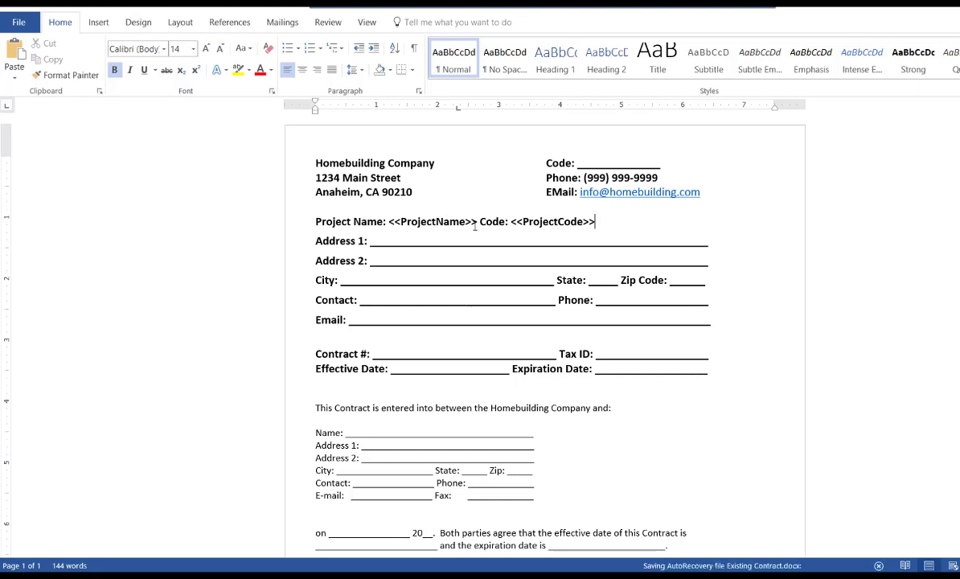
pyautogui.doubleClick(421, 221)
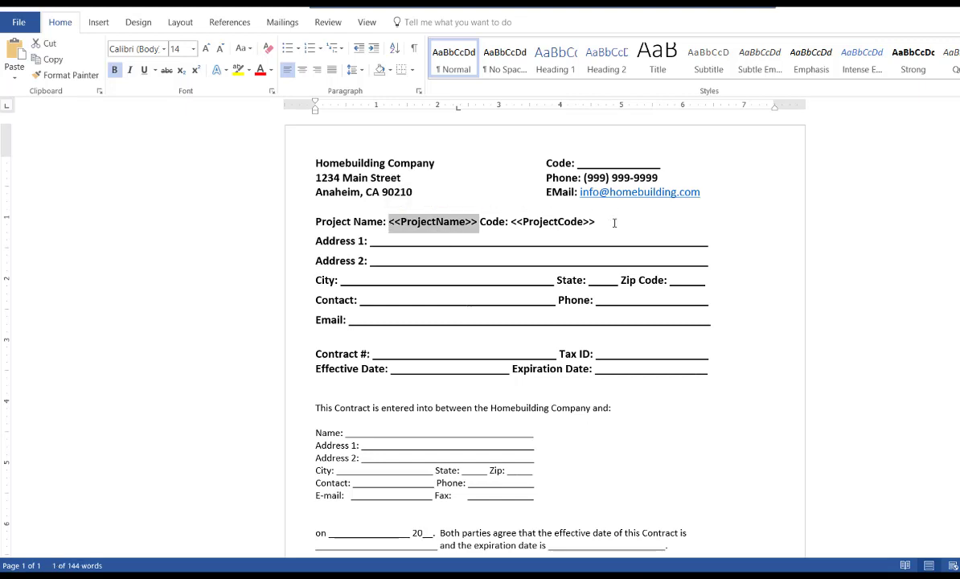
pyautogui.doubleClick(555, 222)
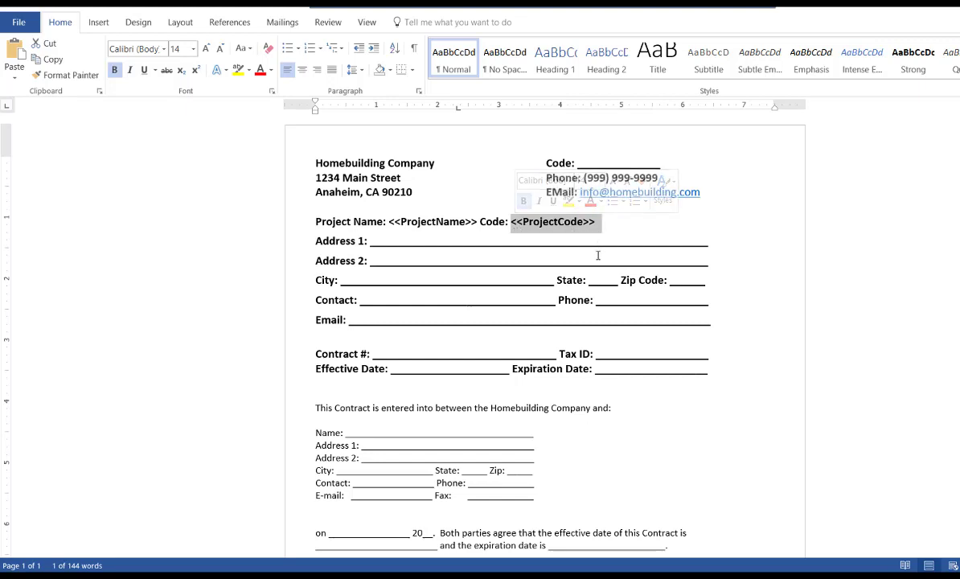
pyautogui.write('12345')
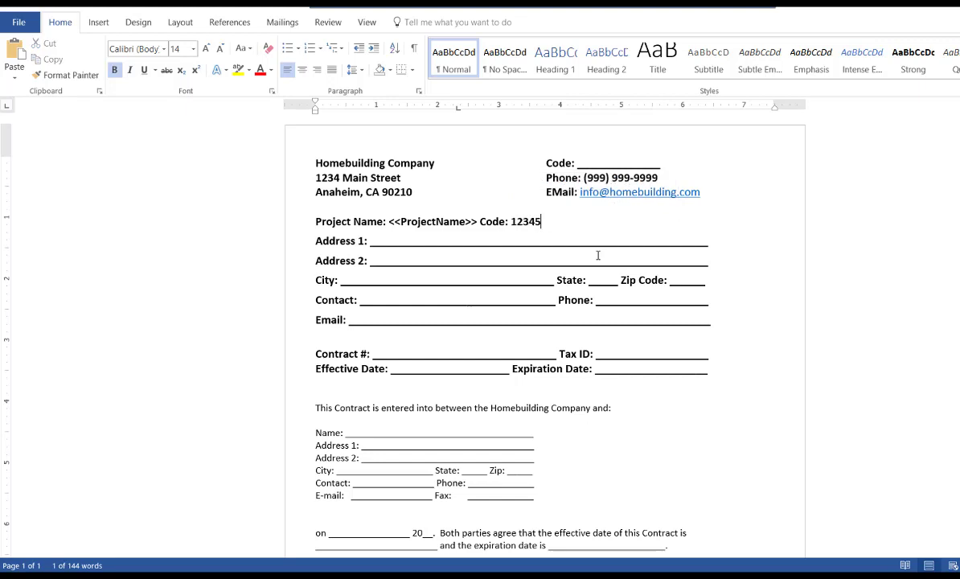
pyautogui.write('678965')
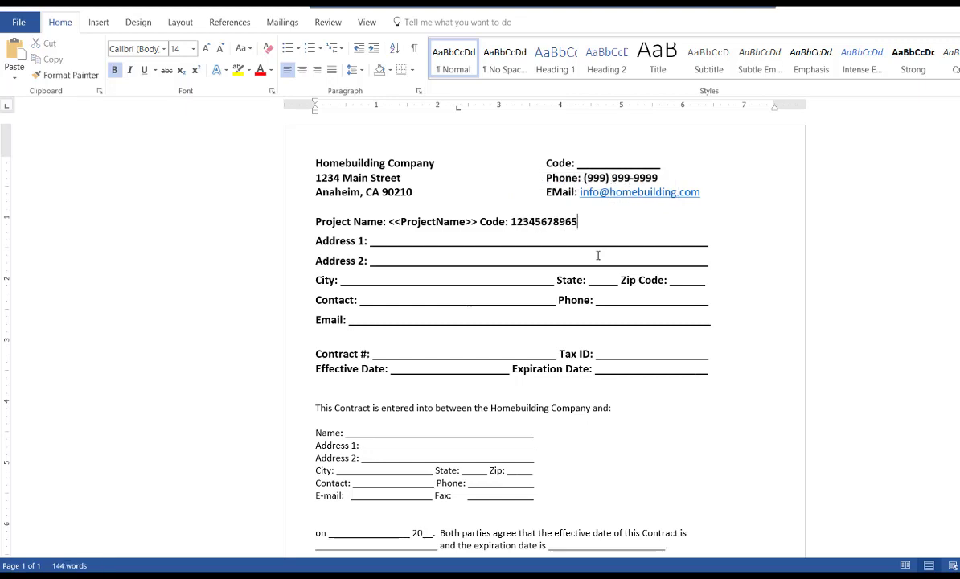
# Step: Paste a long sample project name over <<ProjectName>> to check how it wraps
pyautogui.click(473, 226)
pyautogui.moveTo(463, 228); pyautogui.dragTo(392, 226)
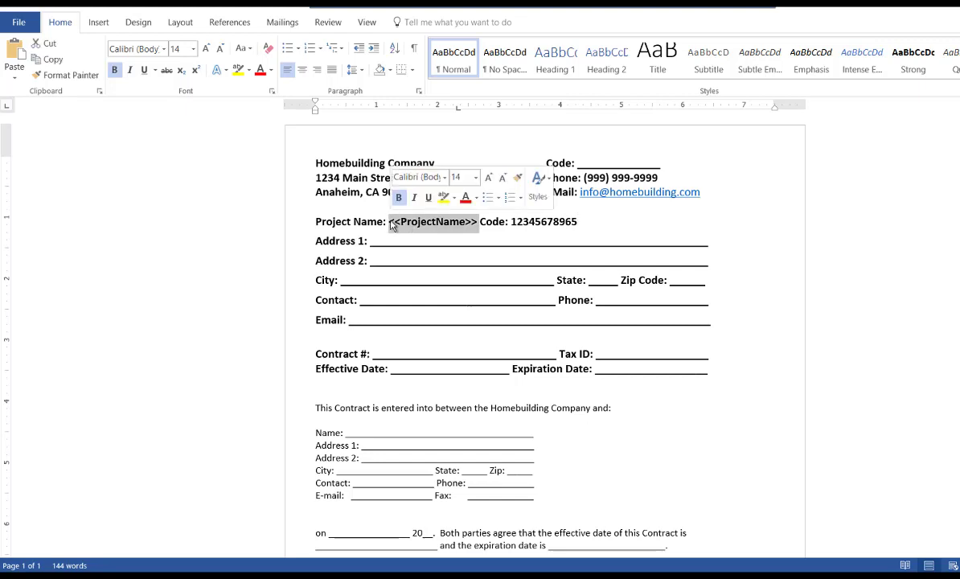
pyautogui.write('This is a really long long long long project name for this project')
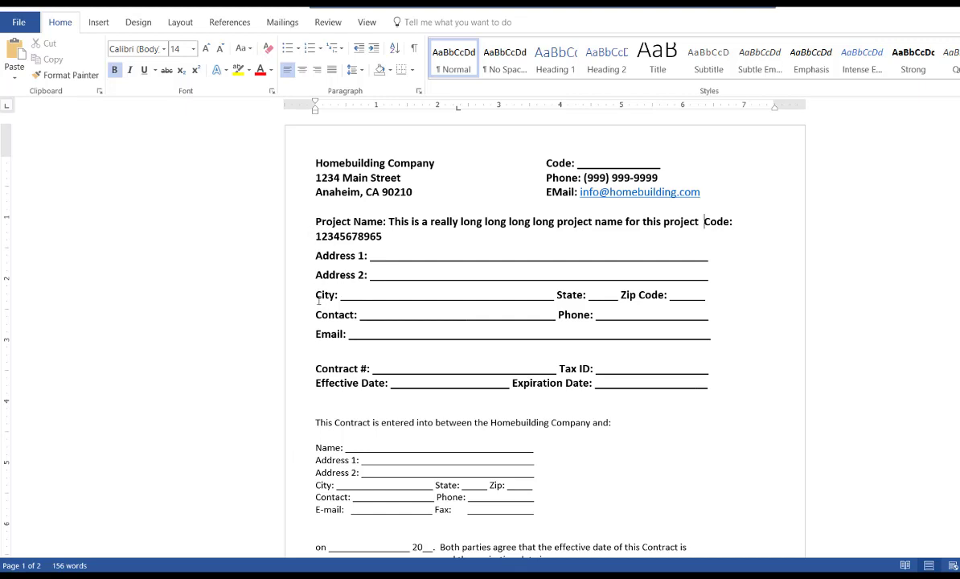
pyautogui.moveTo(316, 298); pyautogui.dragTo(696, 298)
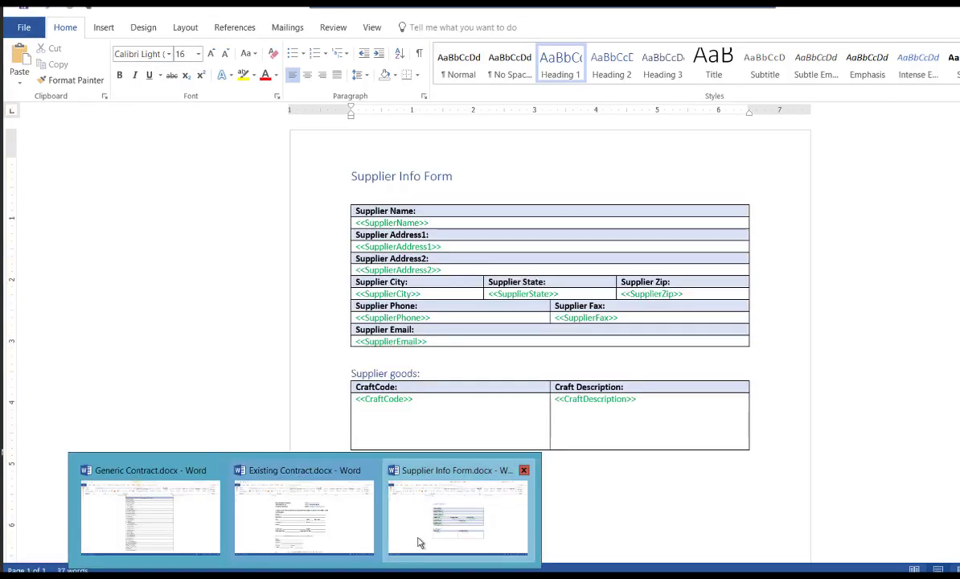
# Step: Review the Supplier Info Form, then return to the Generic Contract merge field table
pyautogui.click(420, 535)
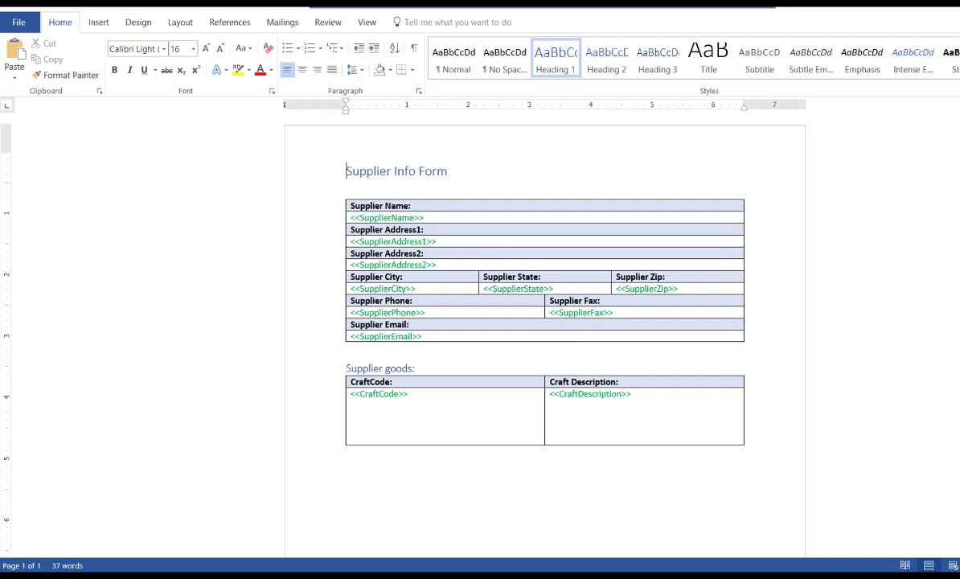
pyautogui.click(201, 524)
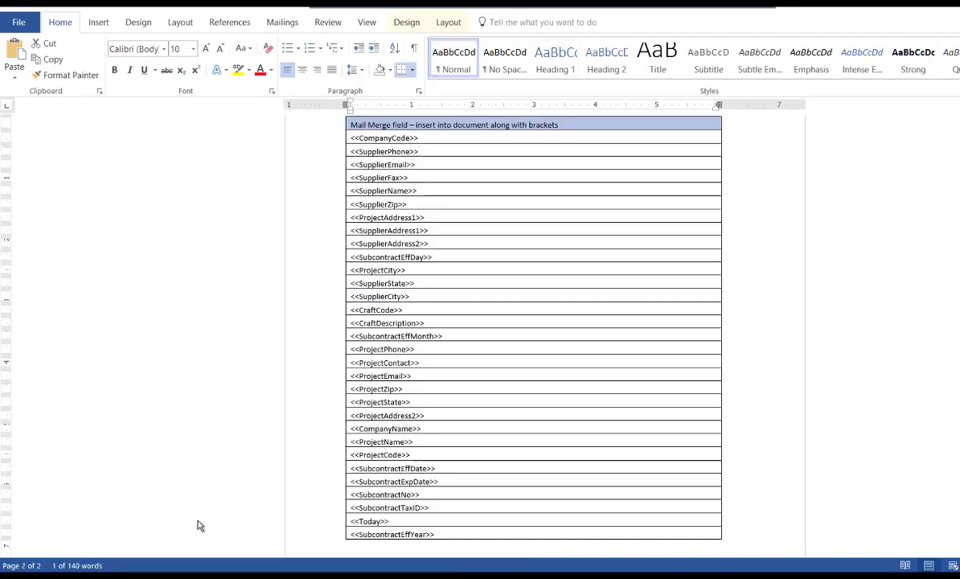
# Step: Scroll to the top of the Generic Contract, from <<CompanyName>> to <<CraftDescription>>
pyautogui.scroll(10, 535, 371)
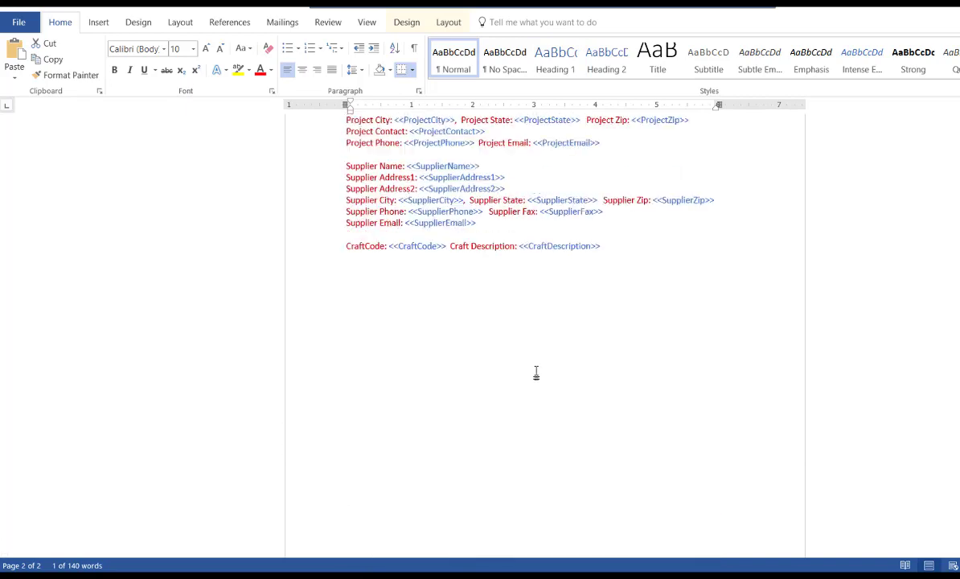
pyautogui.scroll(2, 537, 371)
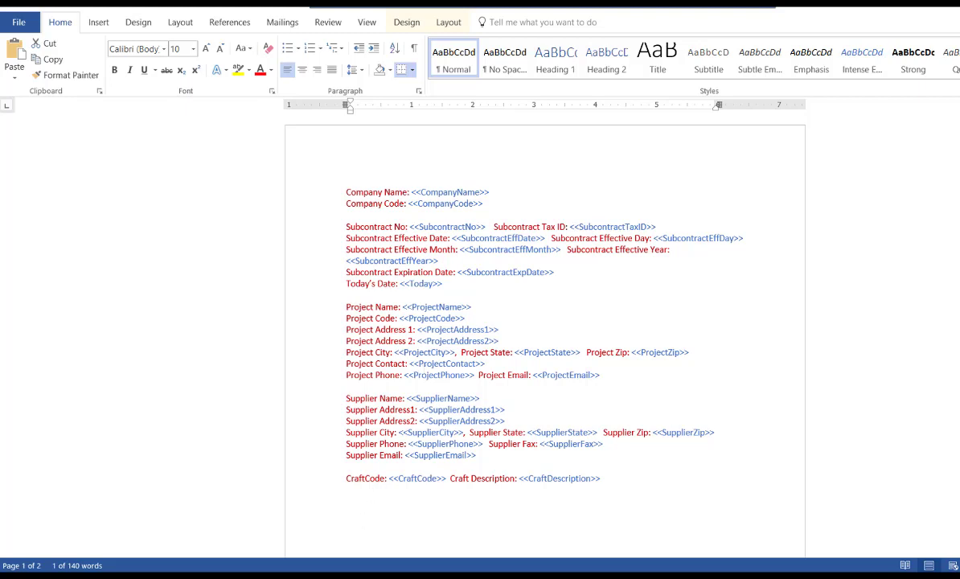
# Step: In NEWSTAR, open Homebuilder Enterprise > Home Production > Masters > Projects
pyautogui.moveTo(263, 575)
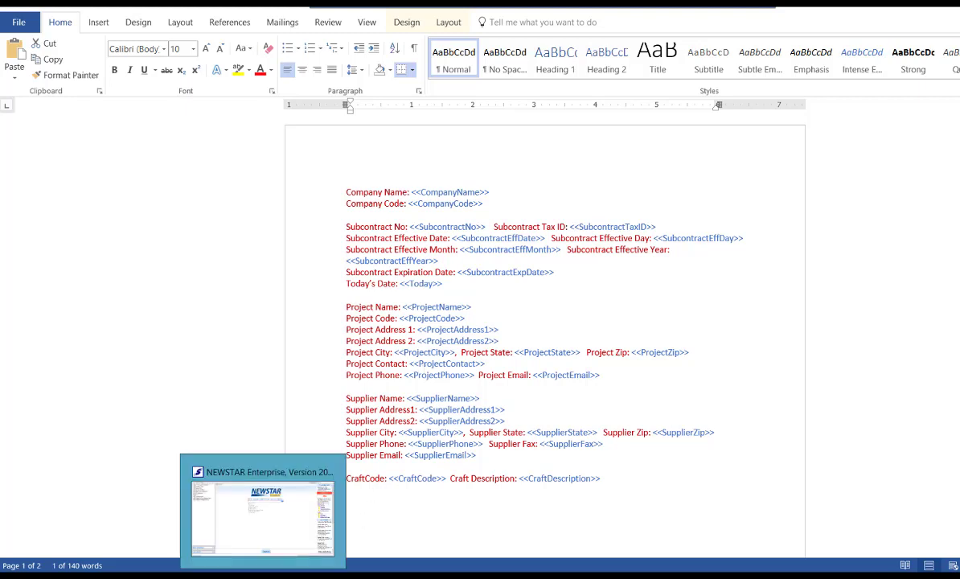
pyautogui.click(210, 468)
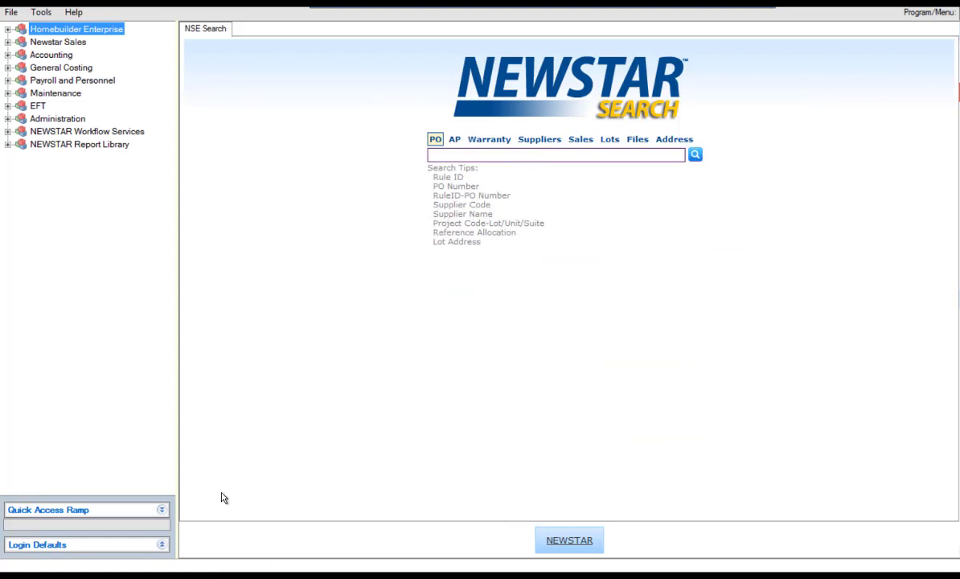
pyautogui.click(7, 29)
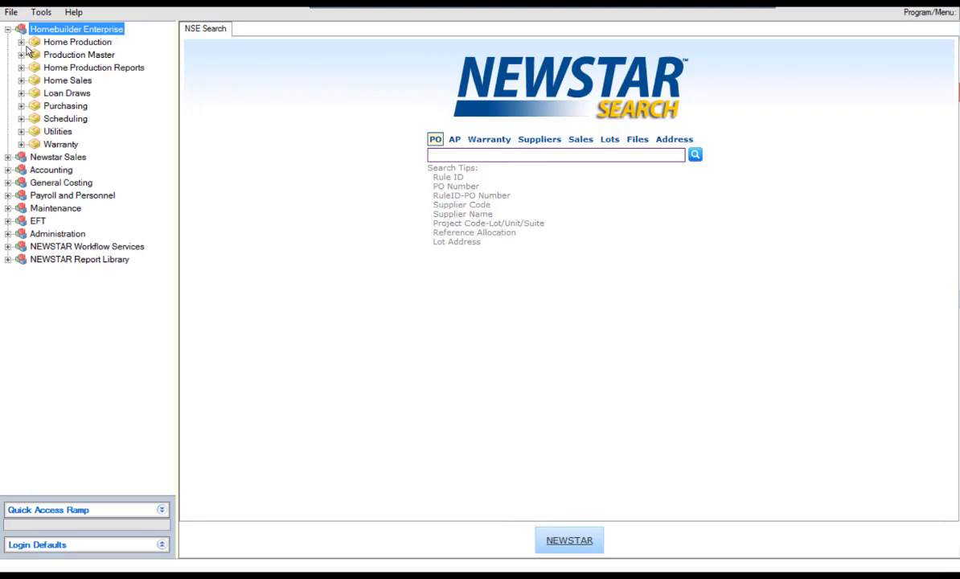
pyautogui.click(21, 43)
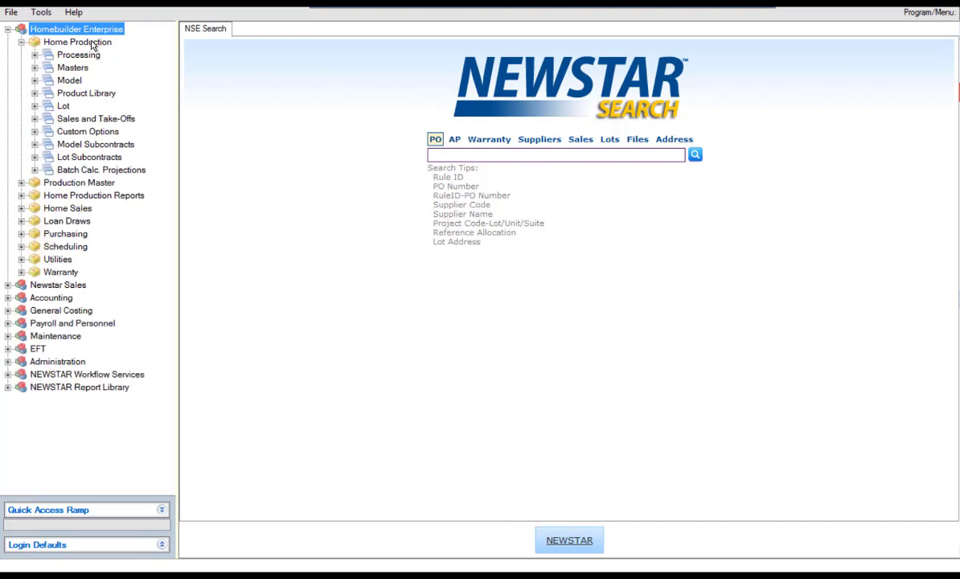
pyautogui.click(35, 68)
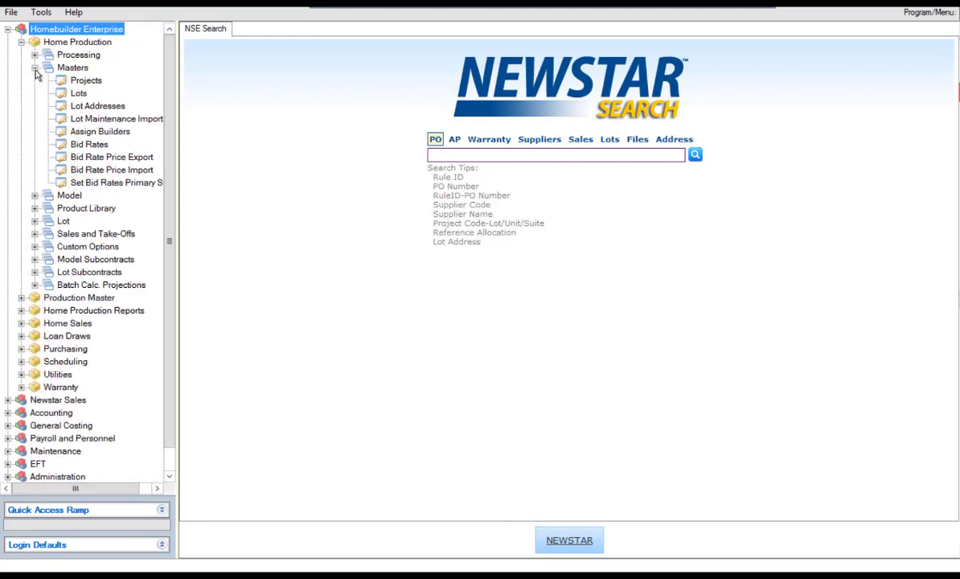
pyautogui.click(93, 83)
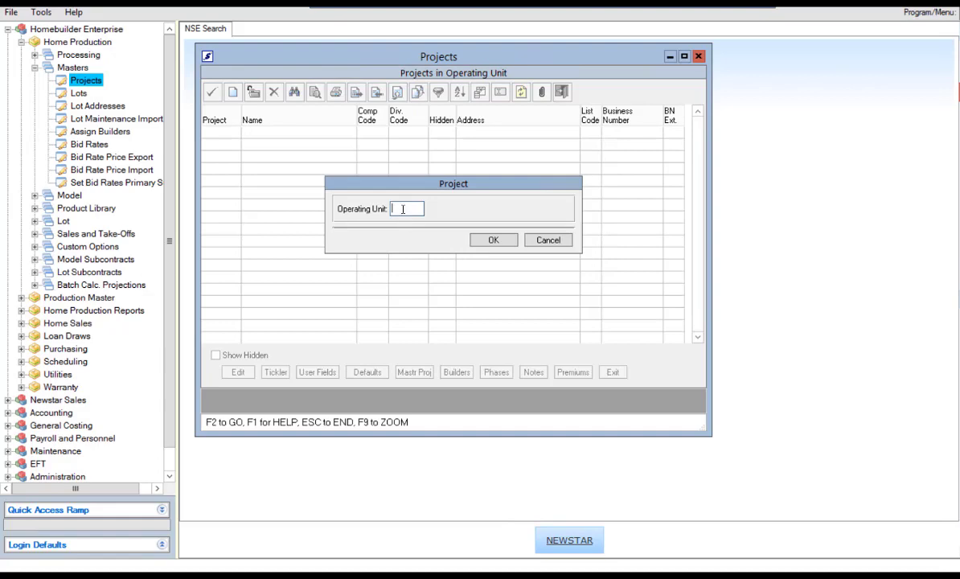
# Step: Pick project 1001102 Emeryville Estates and create a new Contract Package document link
pyautogui.click(493, 239)
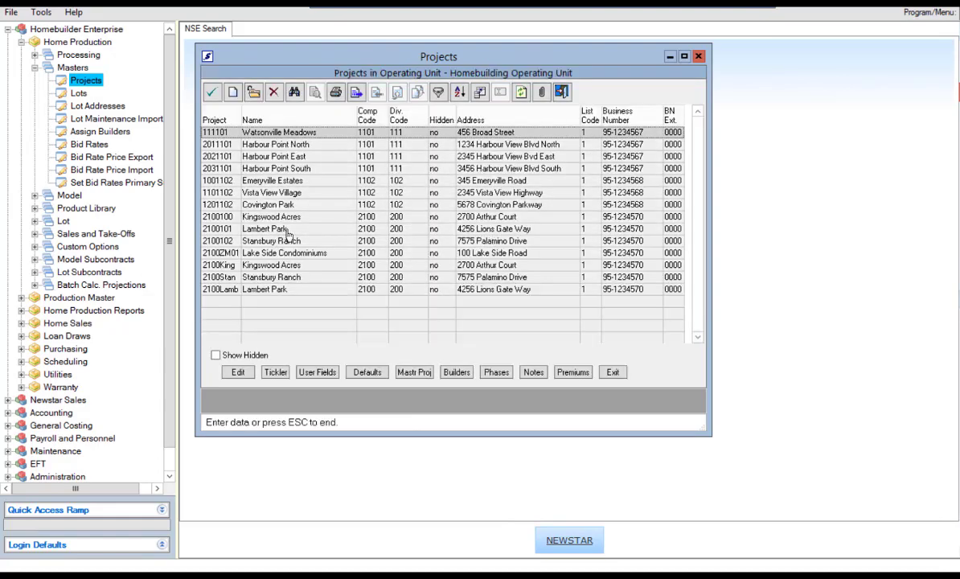
pyautogui.click(231, 185)
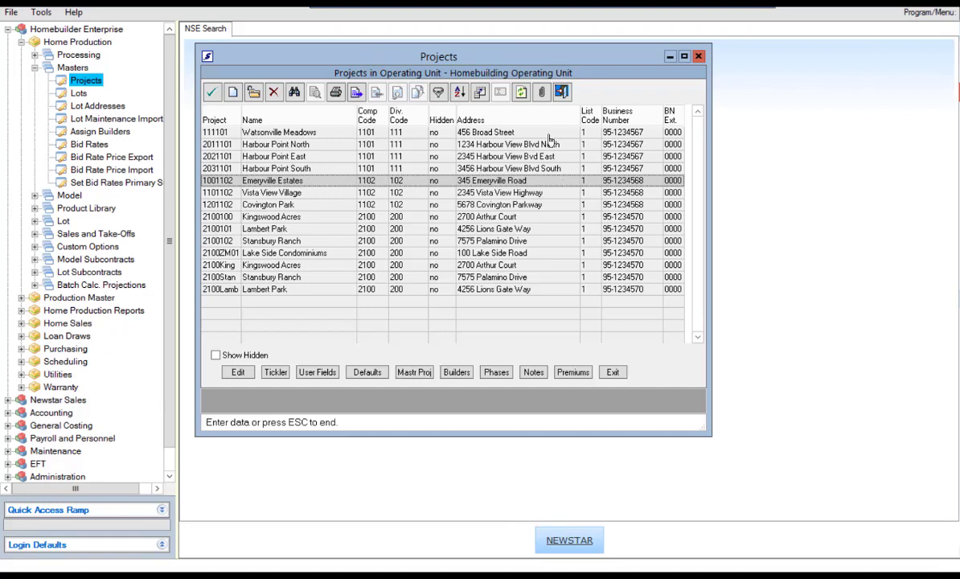
pyautogui.click(544, 94)
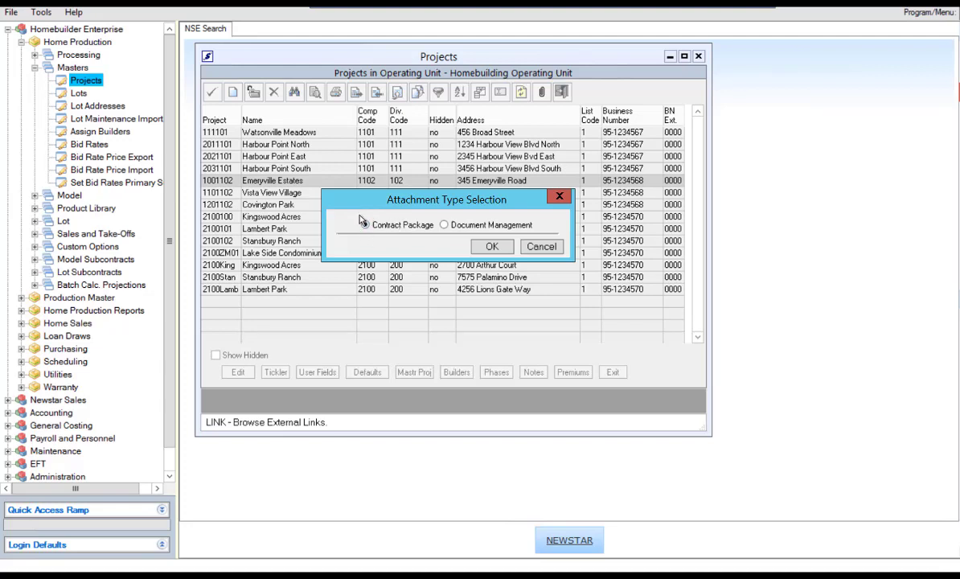
pyautogui.click(492, 247)
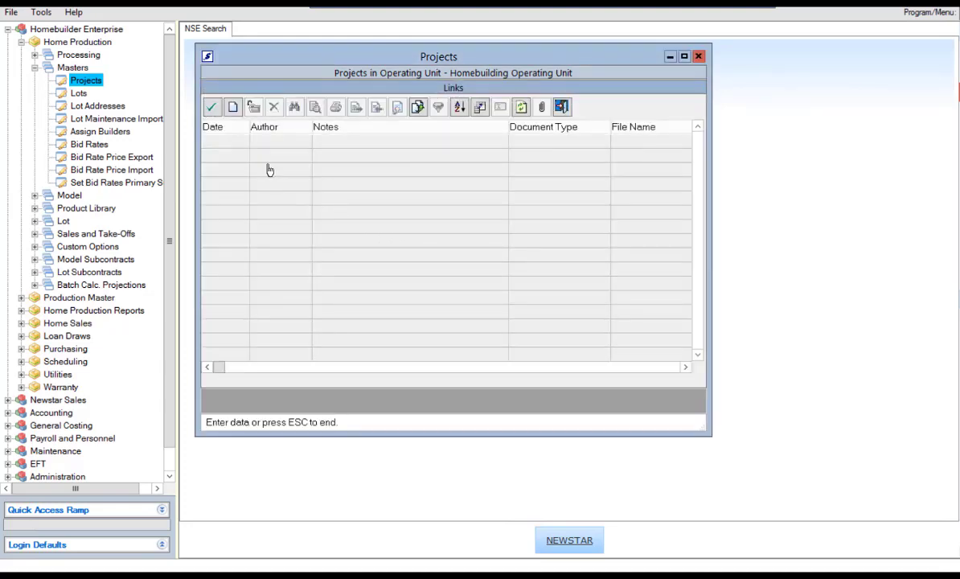
pyautogui.click(233, 107)
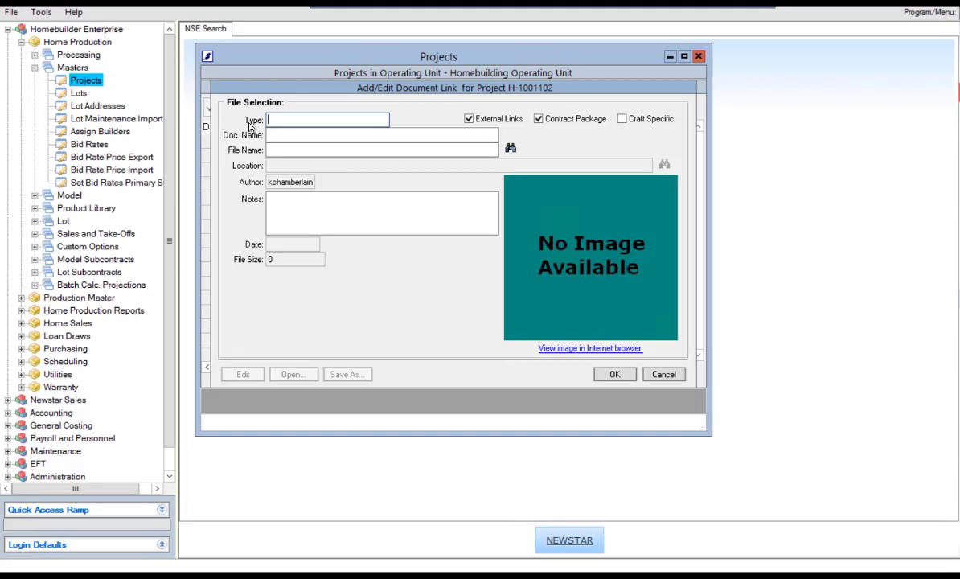
# Step: Add a new 'Contract' entry to the Document Types for Units list
pyautogui.doubleClick(287, 121)
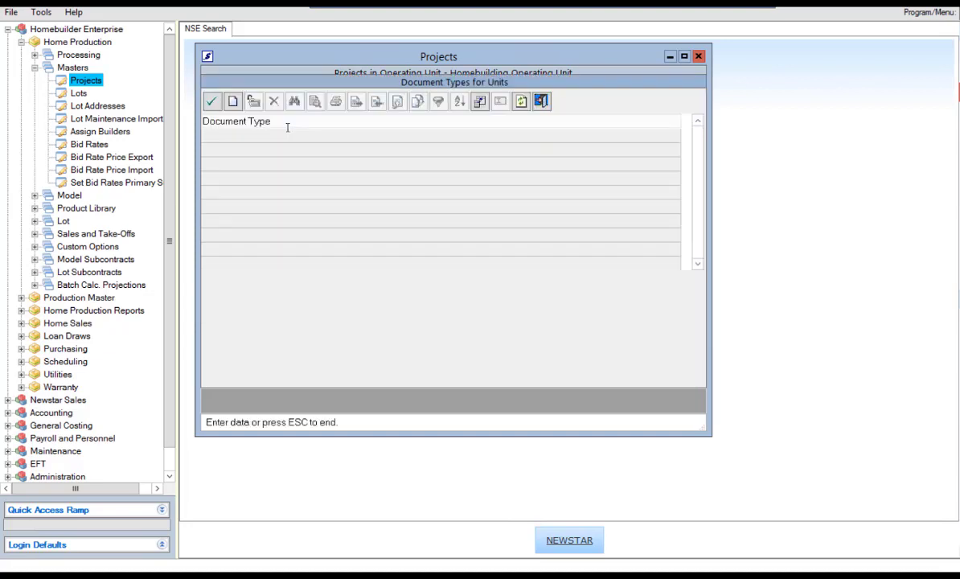
pyautogui.click(233, 102)
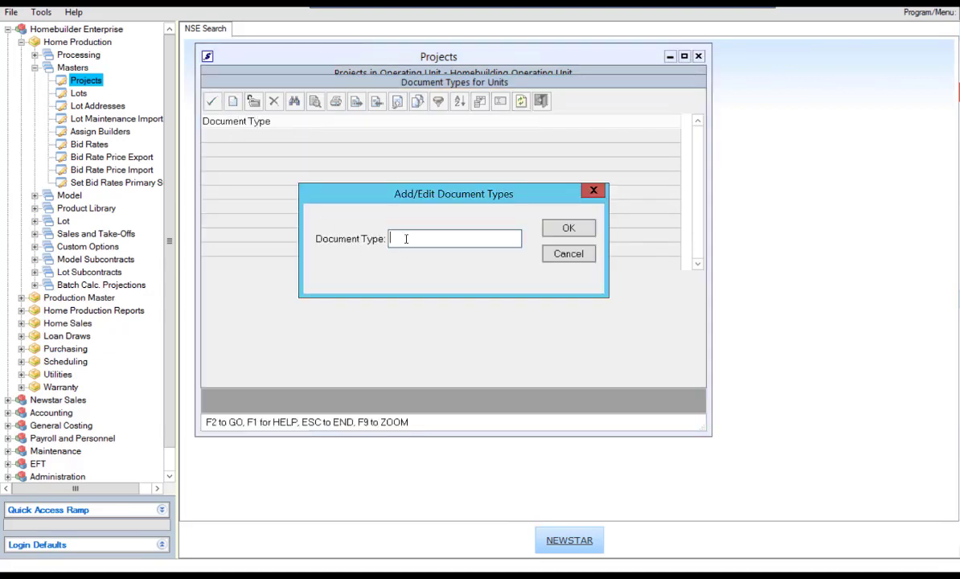
pyautogui.write('Contract')
pyautogui.click(569, 230)
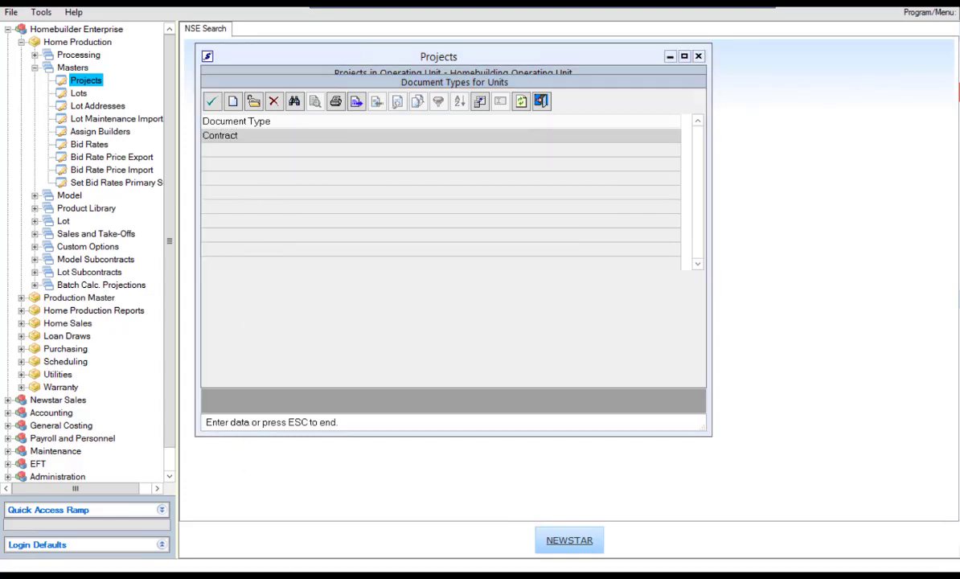
pyautogui.moveTo(305, 574)
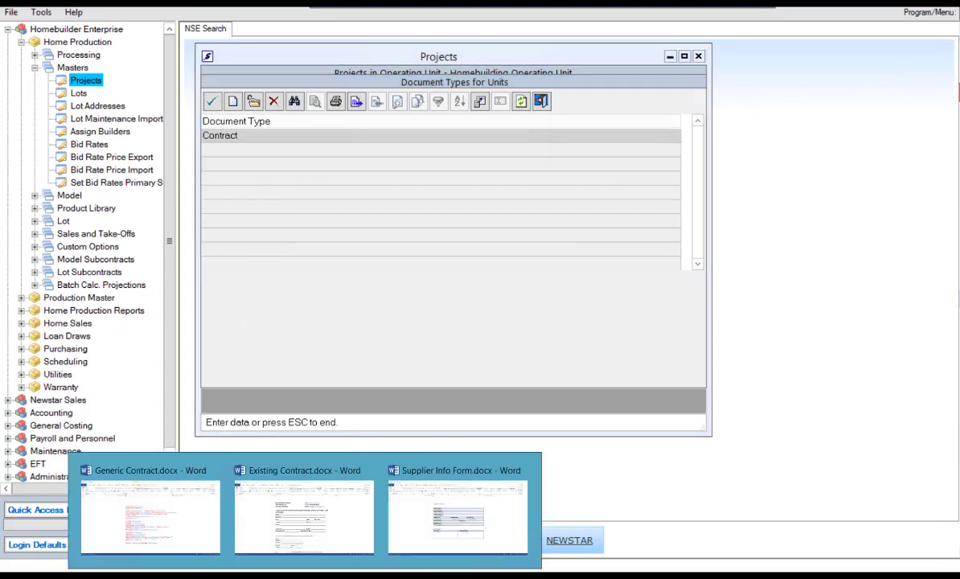
# Step: Review the Existing Contract's exhibits and addendums list, then close it and answer the save prompt
pyautogui.click(336, 535)
pyautogui.scroll(-7, 473, 492)
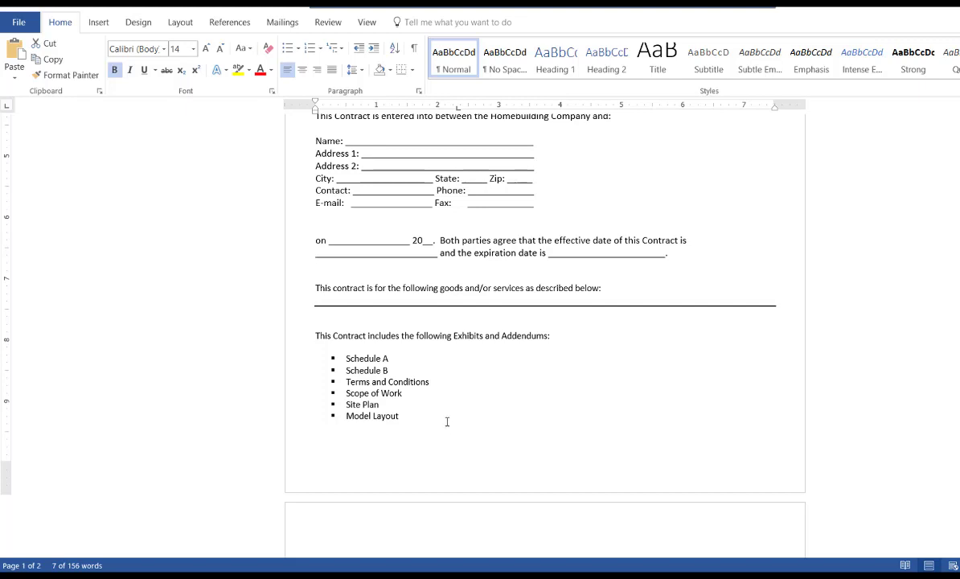
pyautogui.hotkey('ctrl', 'w')
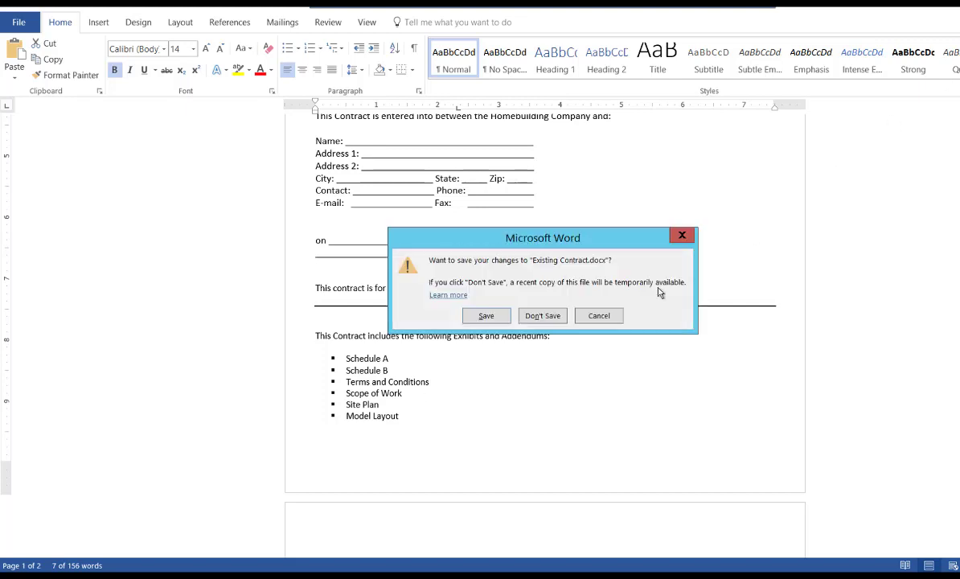
pyautogui.click(543, 316)
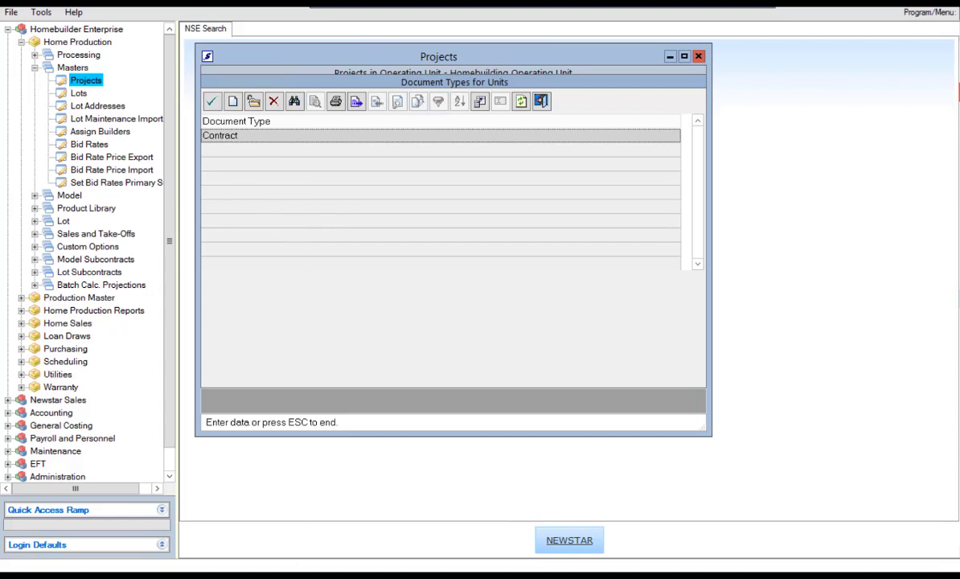
pyautogui.moveTo(304, 563)
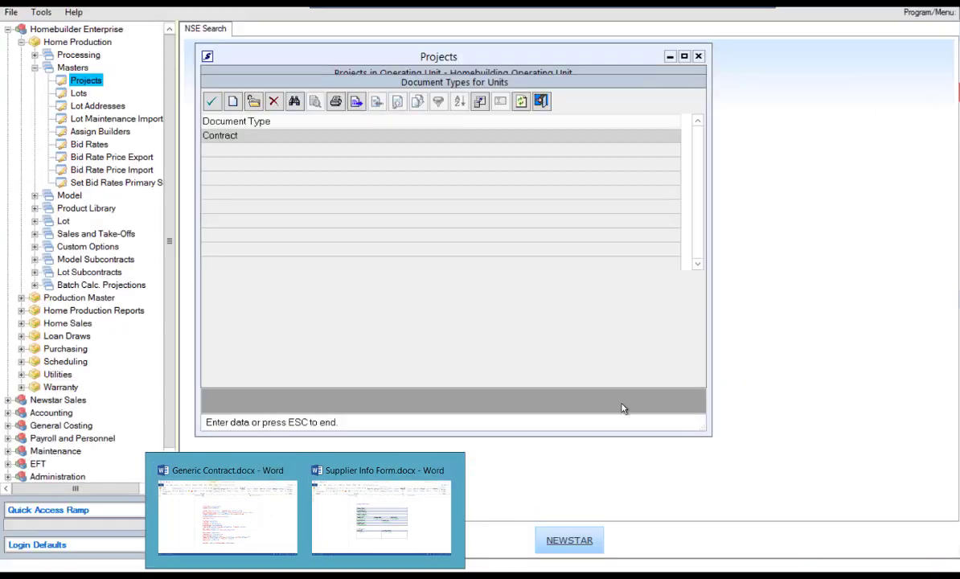
# Step: Close the open Supplier Info Form and Generic Contract Word documents
pyautogui.moveTo(442, 506)
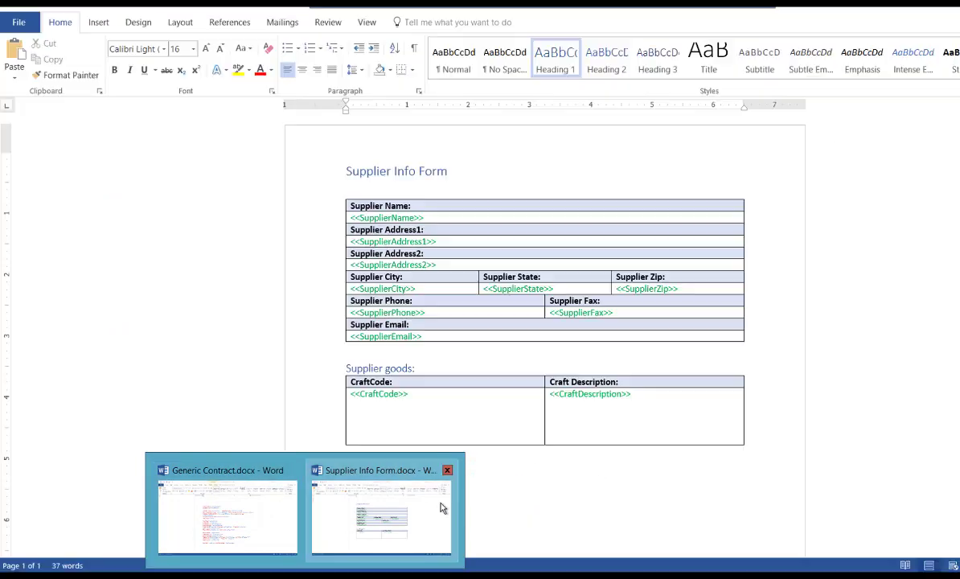
pyautogui.click(447, 472)
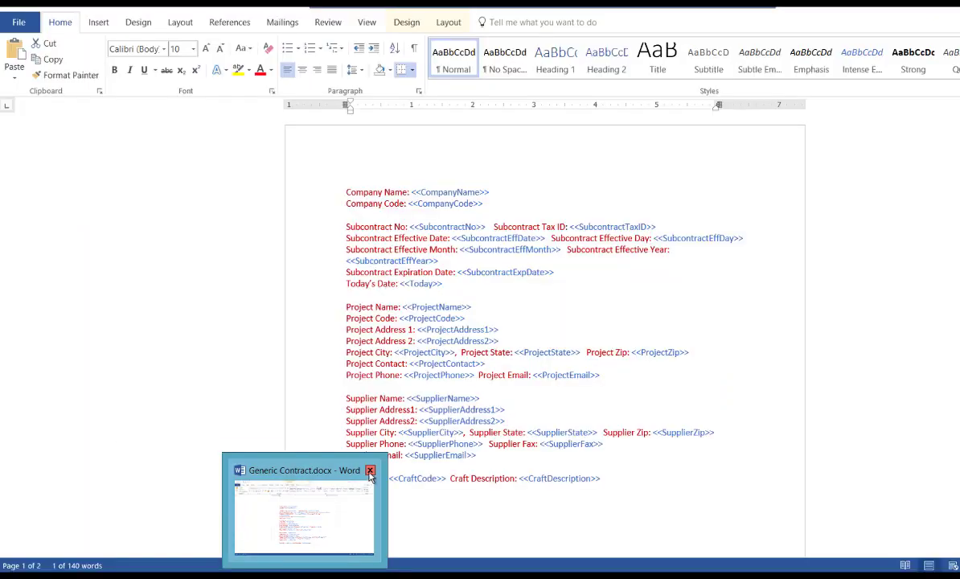
pyautogui.click(370, 472)
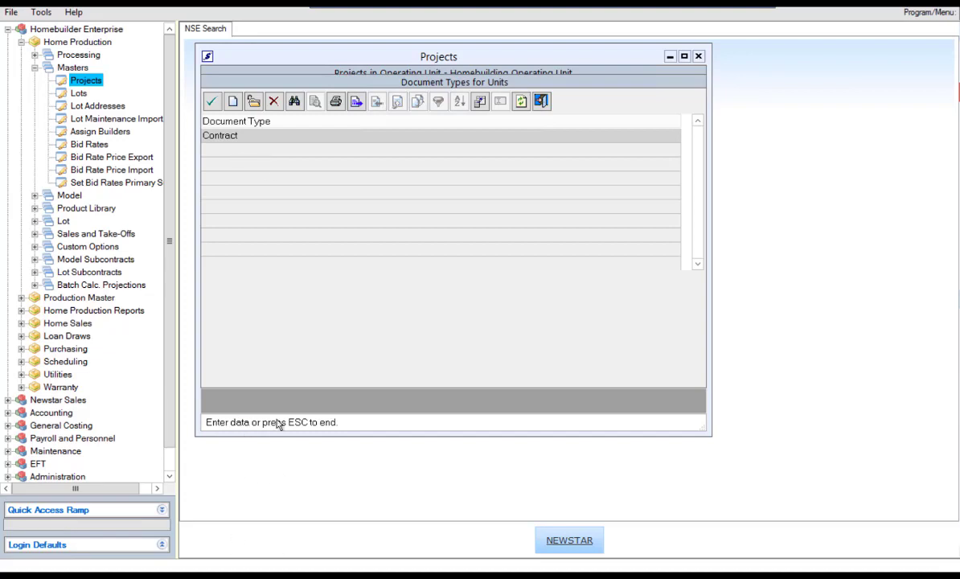
# Step: Add 'Scope of Work' and 'Supplier Form' document types, then select Contract for the link
pyautogui.click(233, 102)
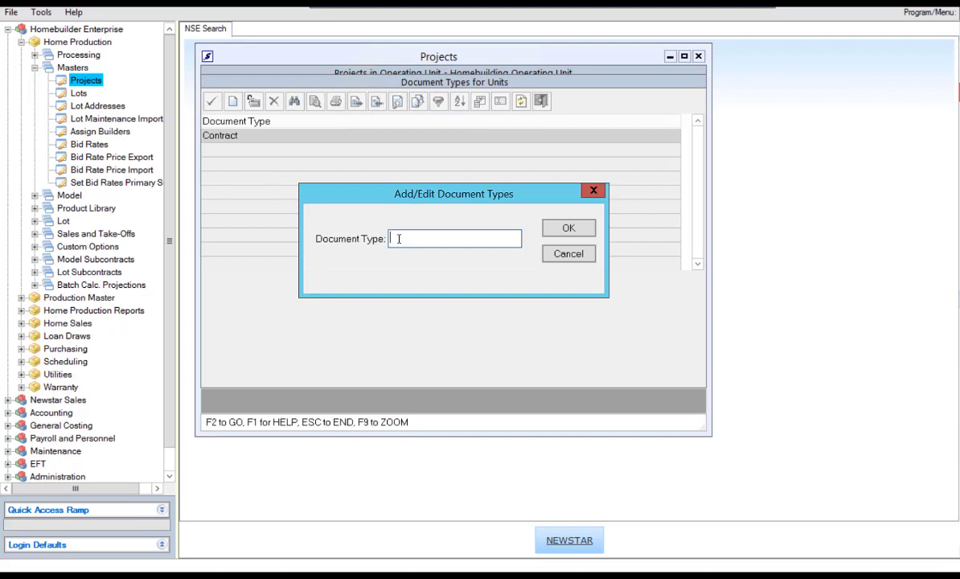
pyautogui.write('Scope of Work')
pyautogui.click(563, 228)
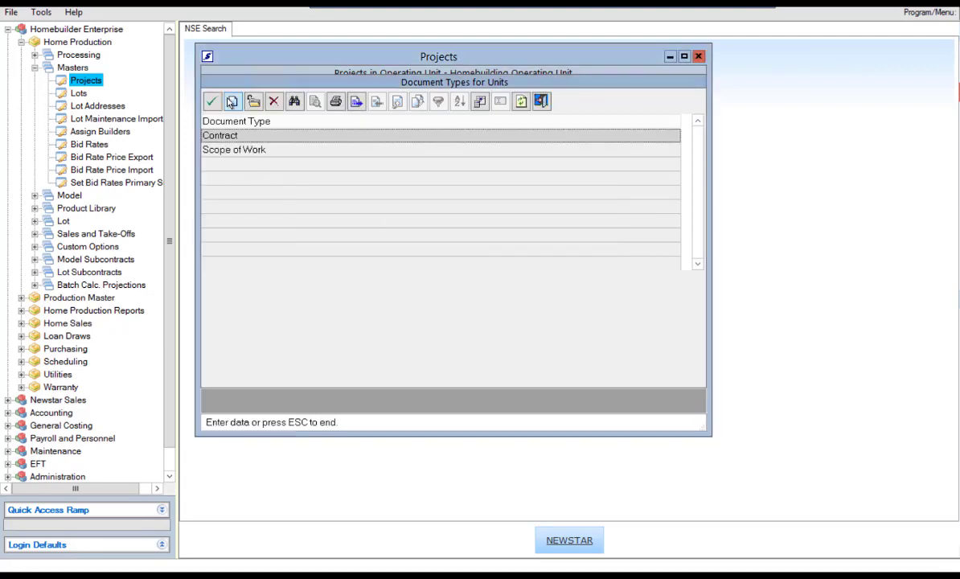
pyautogui.click(232, 101)
pyautogui.write('Su')
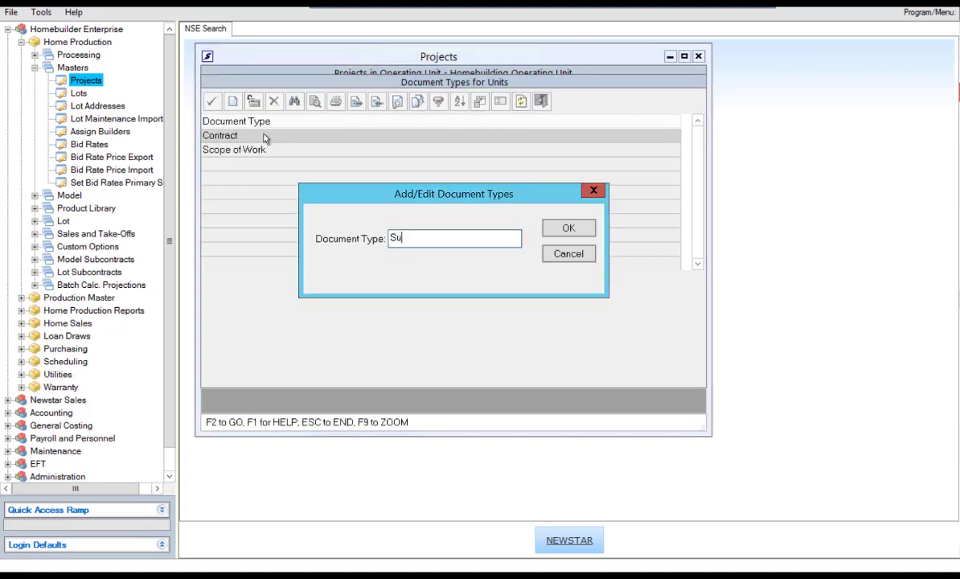
pyautogui.write('pplier Form')
pyautogui.click(564, 230)
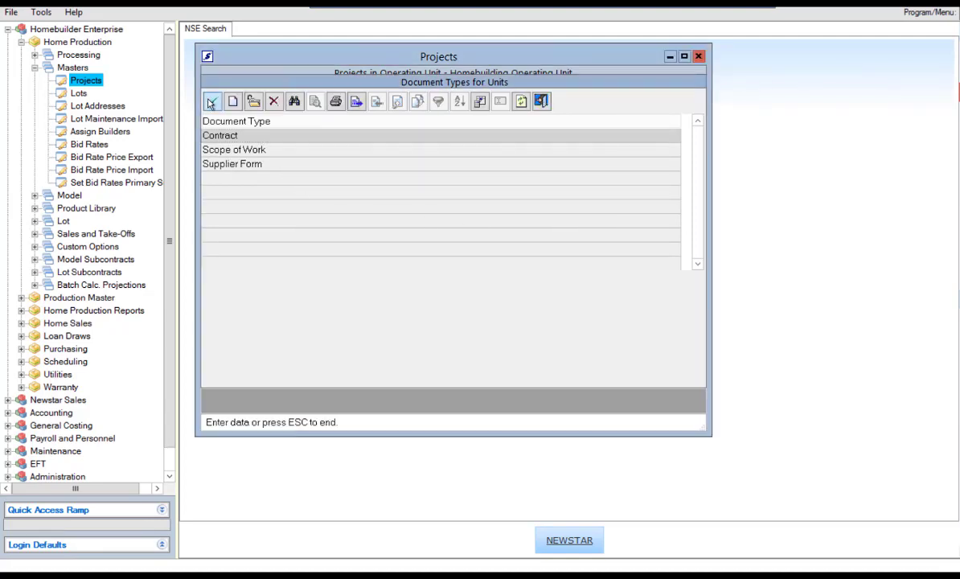
pyautogui.click(211, 102)
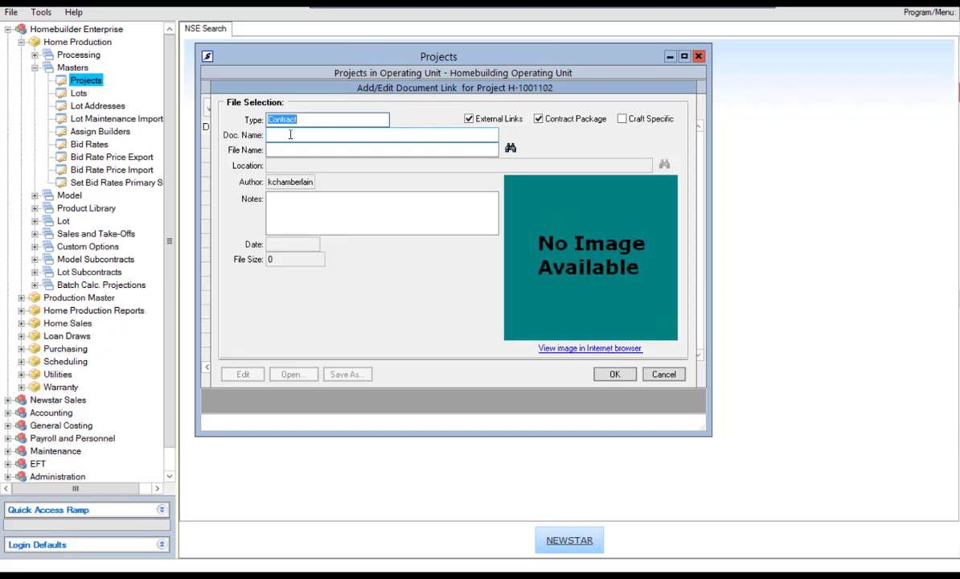
# Step: Link Generic Contract.docx as 'Generic Contract' with the note 'Testing' and save it
pyautogui.click(283, 136)
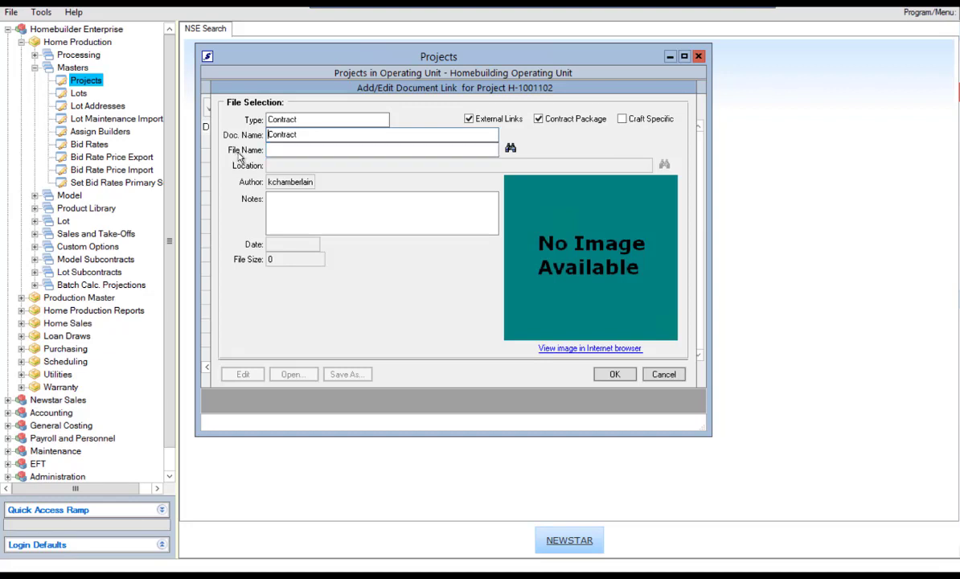
pyautogui.click(512, 151)
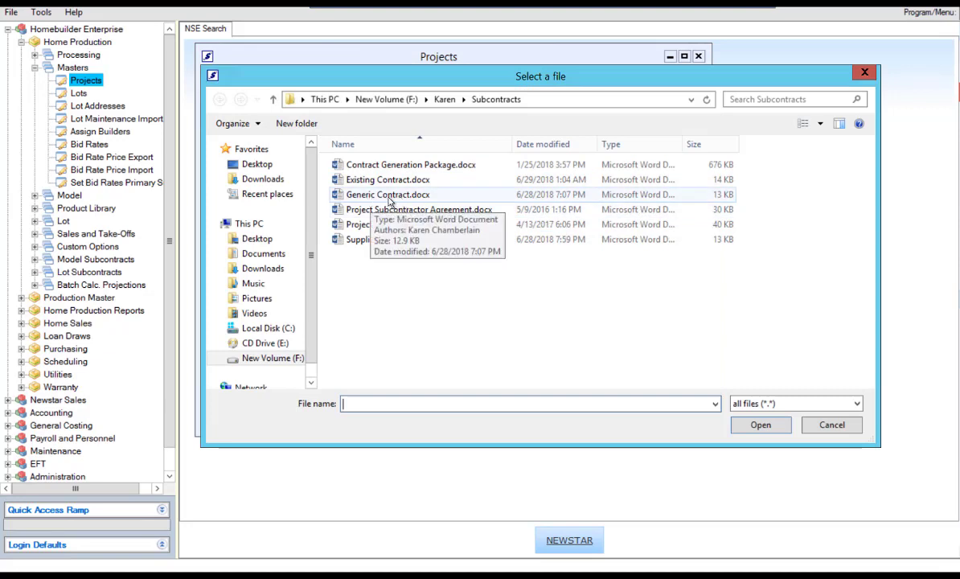
pyautogui.doubleClick(389, 197)
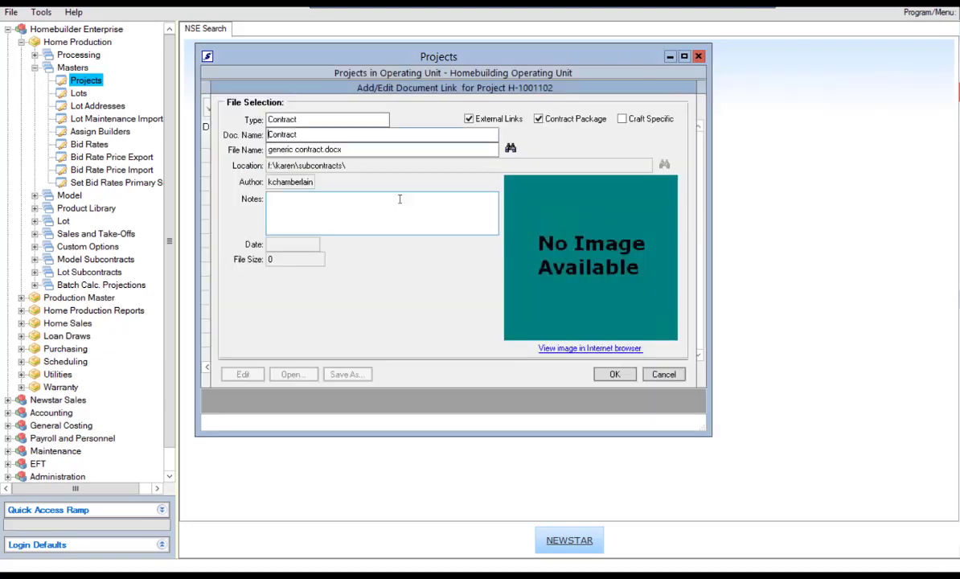
pyautogui.click(270, 135)
pyautogui.write('Generic')
pyautogui.click(349, 211)
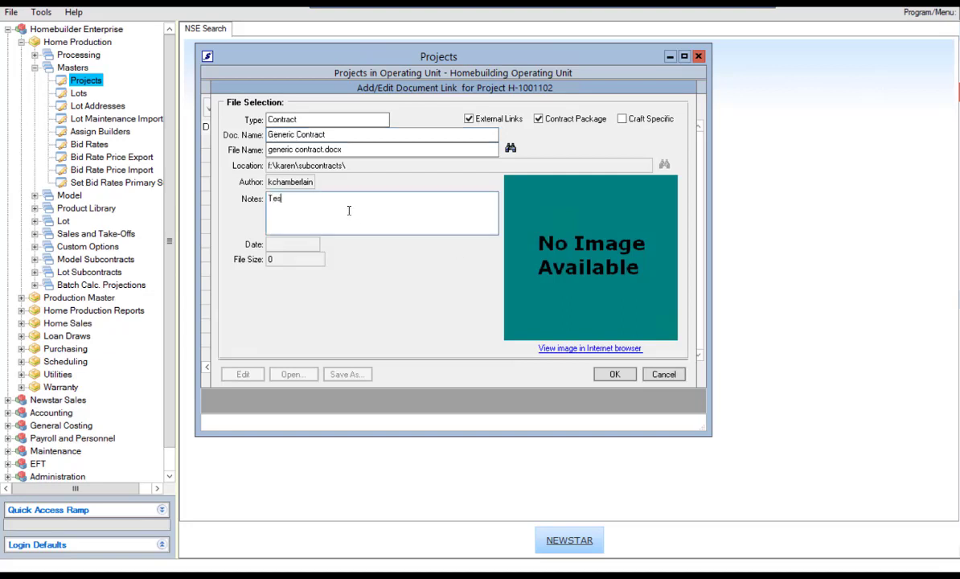
pyautogui.write('Testing')
pyautogui.click(614, 375)
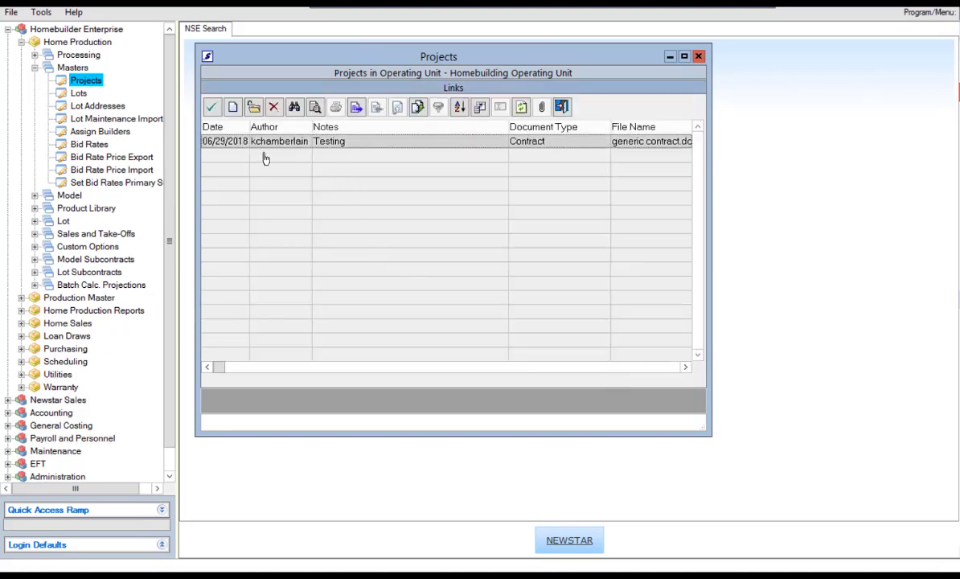
# Step: Start a new Supplier Form document link pointing to Supplier Info Form.docx
pyautogui.click(233, 108)
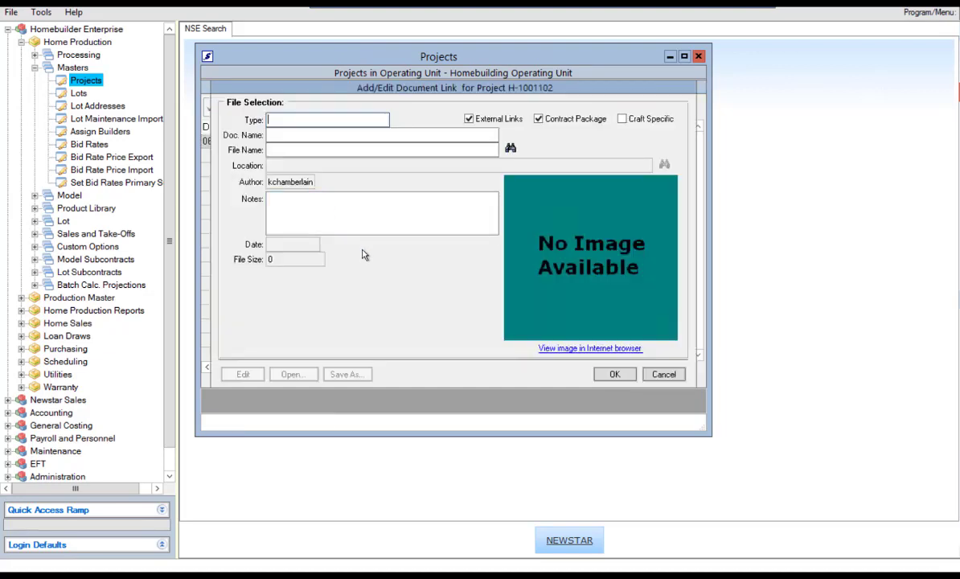
pyautogui.doubleClick(287, 121)
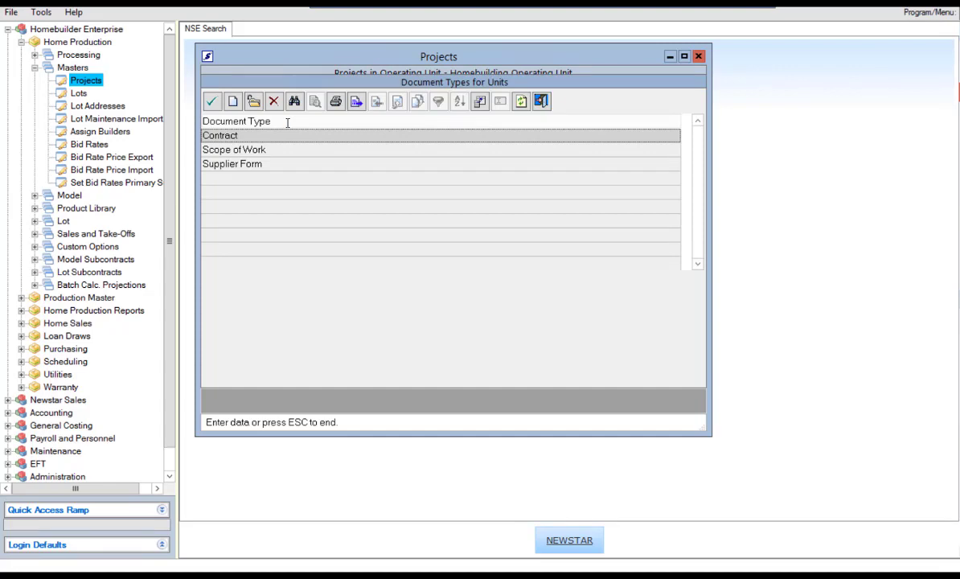
pyautogui.doubleClick(249, 164)
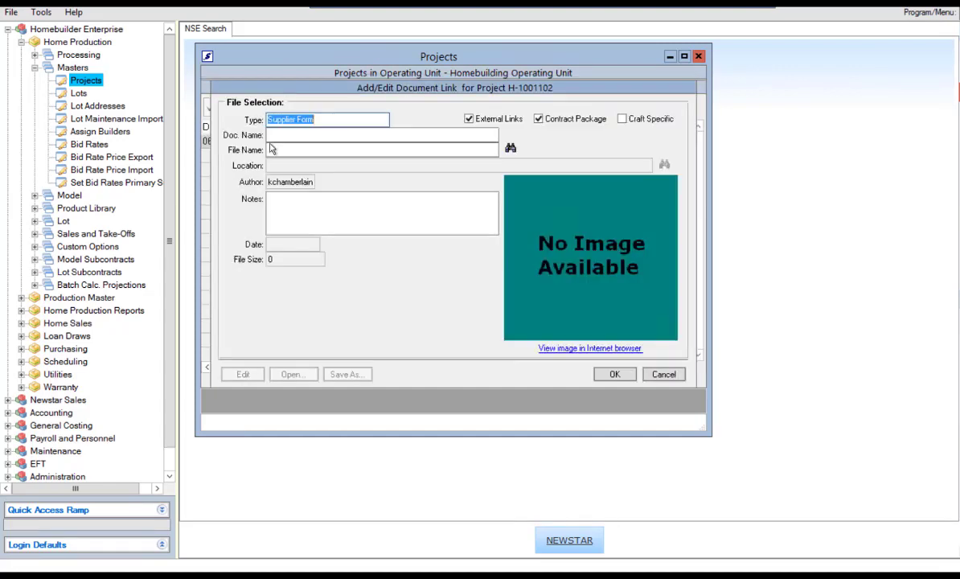
pyautogui.click(255, 135)
pyautogui.click(304, 150)
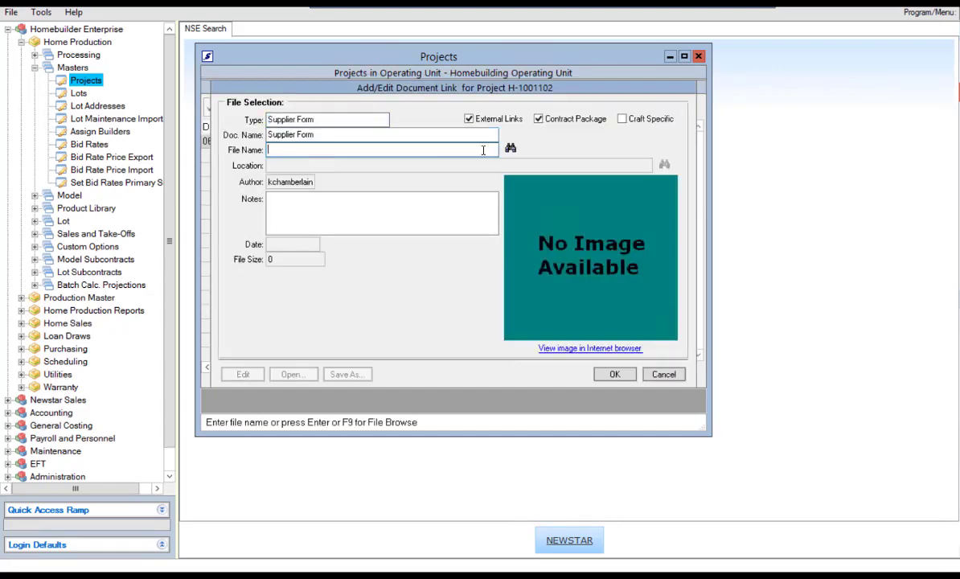
pyautogui.click(510, 148)
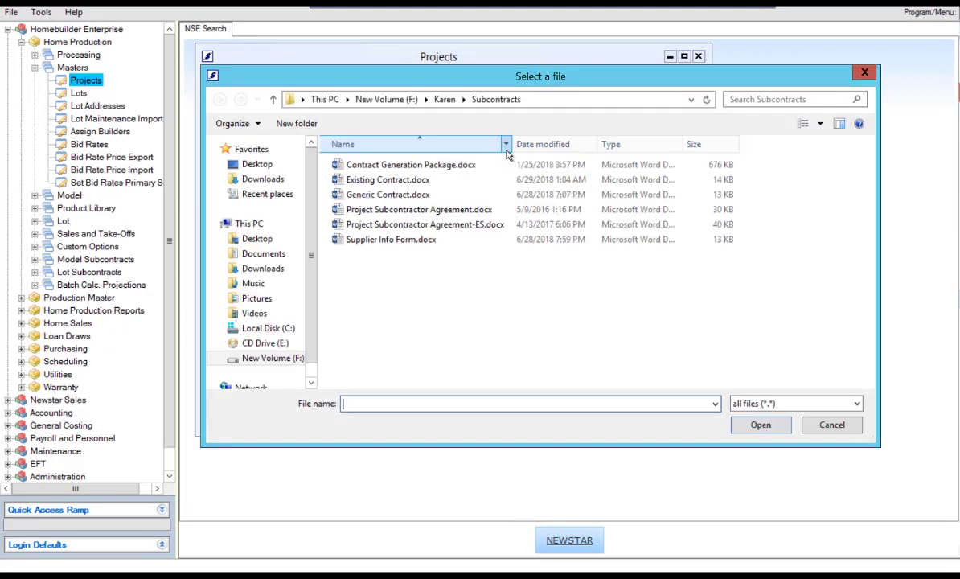
pyautogui.doubleClick(394, 239)
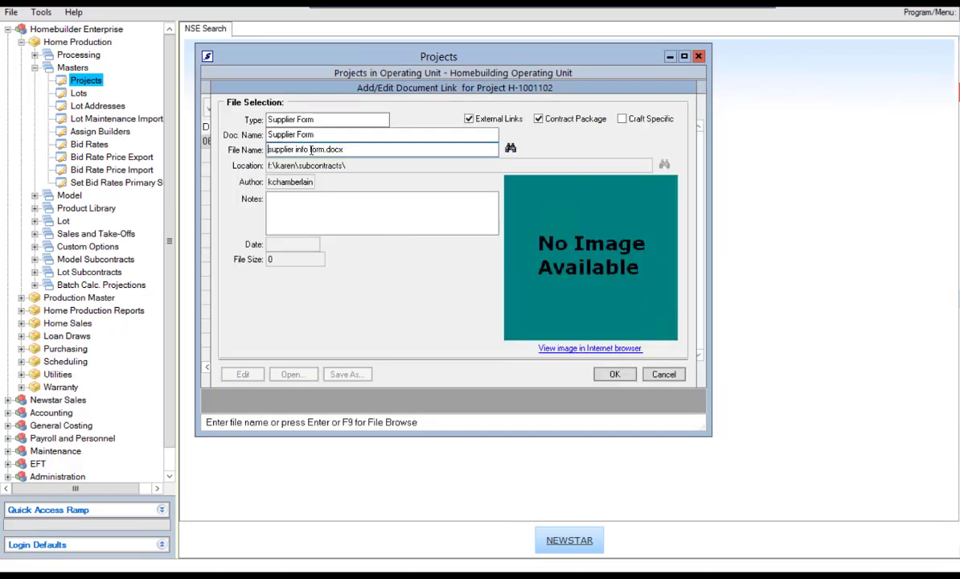
# Step: Add the note 'Testing', rename it 'Supplier Info Form', save, and return to the projects list
pyautogui.click(309, 201)
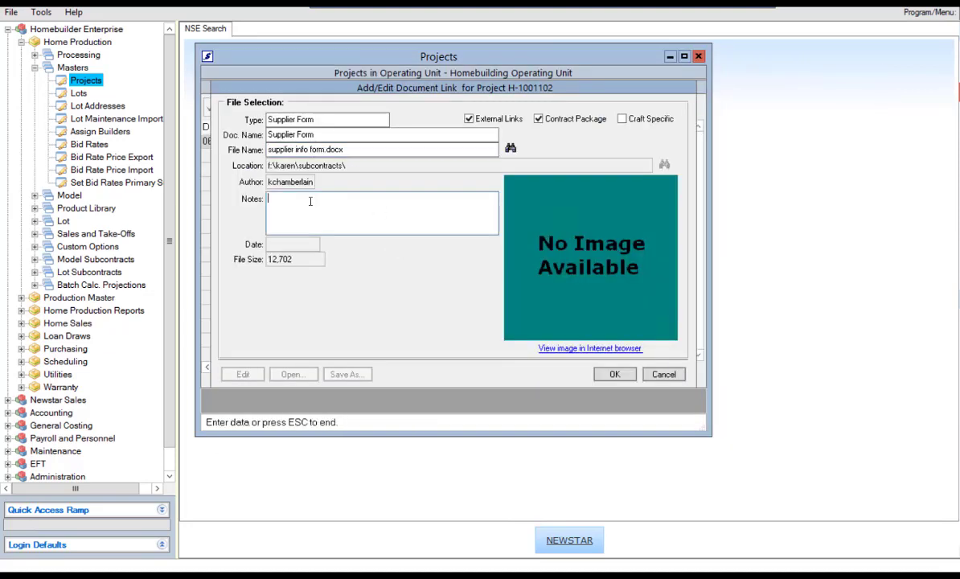
pyautogui.write('Testing')
pyautogui.click(299, 136)
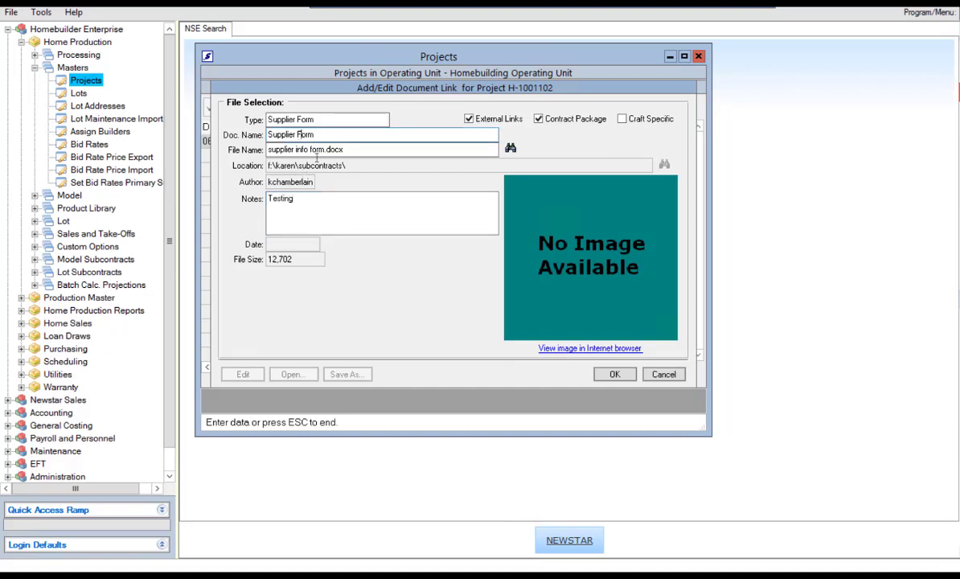
pyautogui.write('I')
pyautogui.write('fo')
pyautogui.click(611, 373)
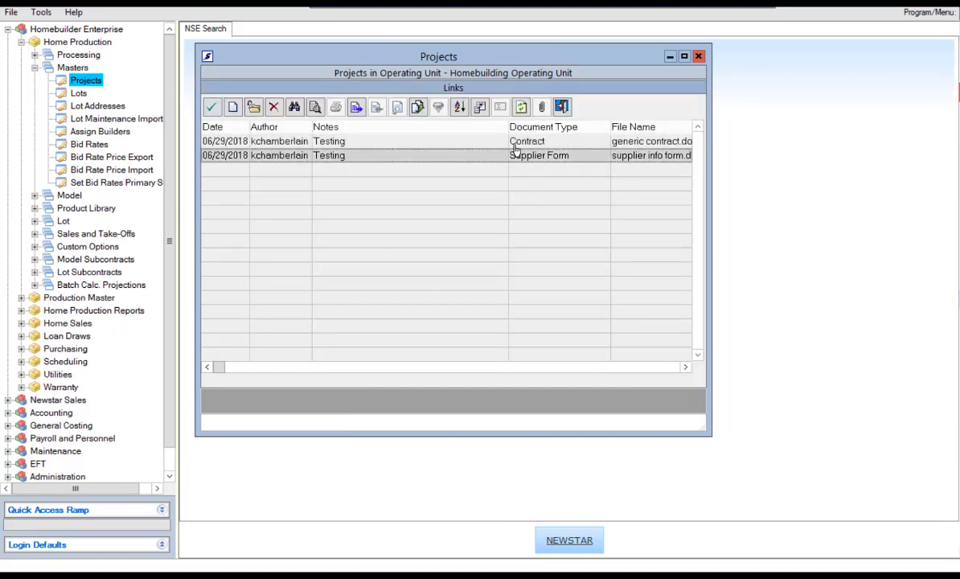
pyautogui.click(213, 109)
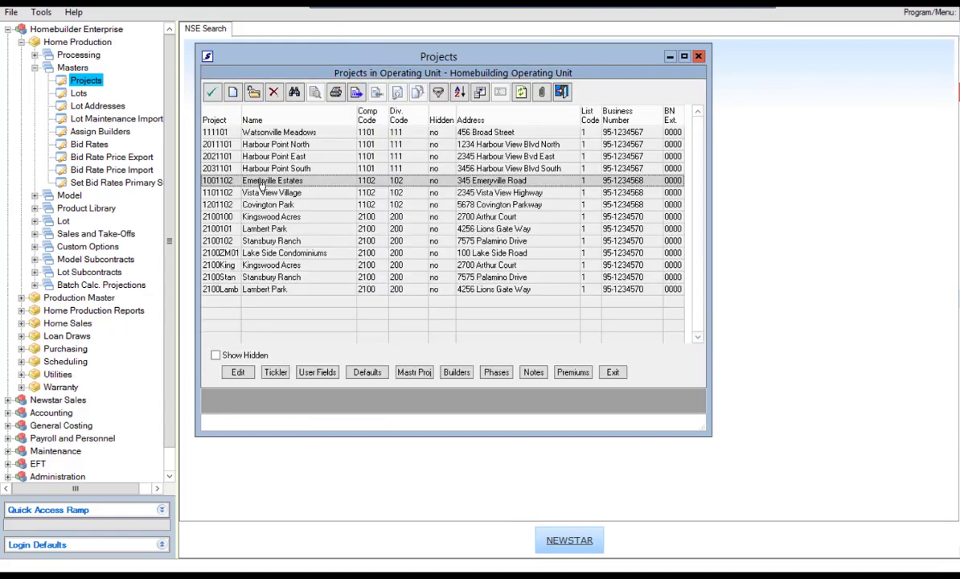
# Step: Close the projects list and open Contract Package generation under Model Subcontracts
pyautogui.click(211, 92)
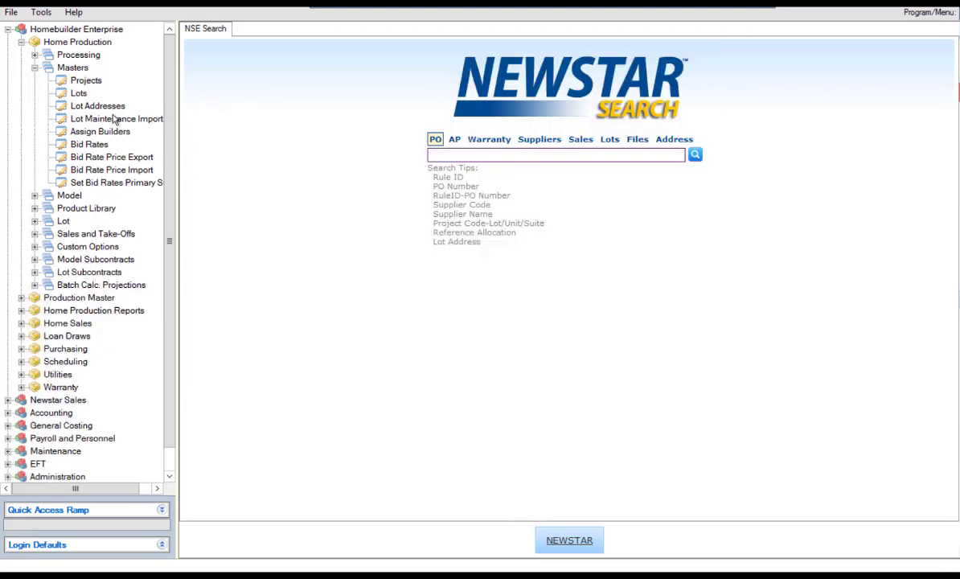
pyautogui.click(35, 69)
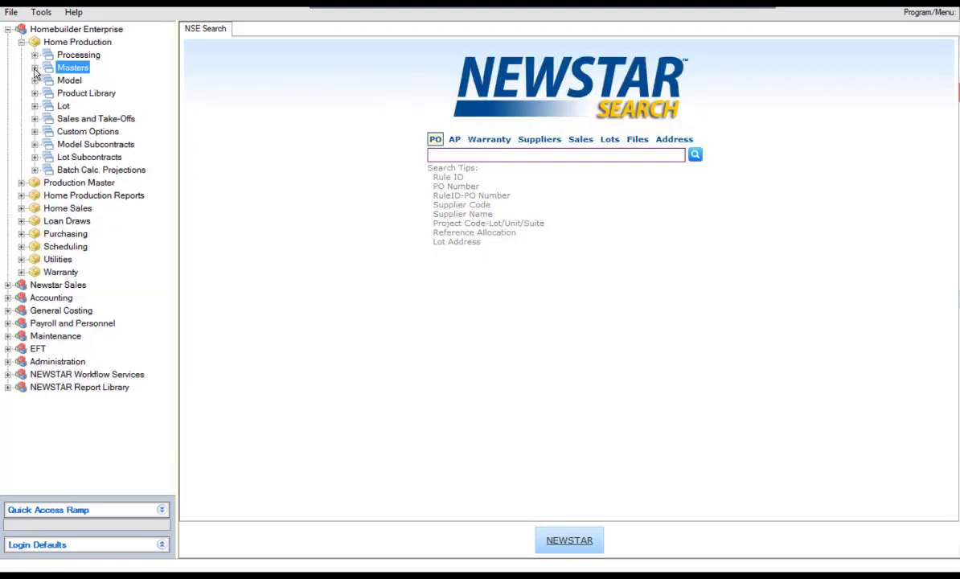
pyautogui.click(35, 145)
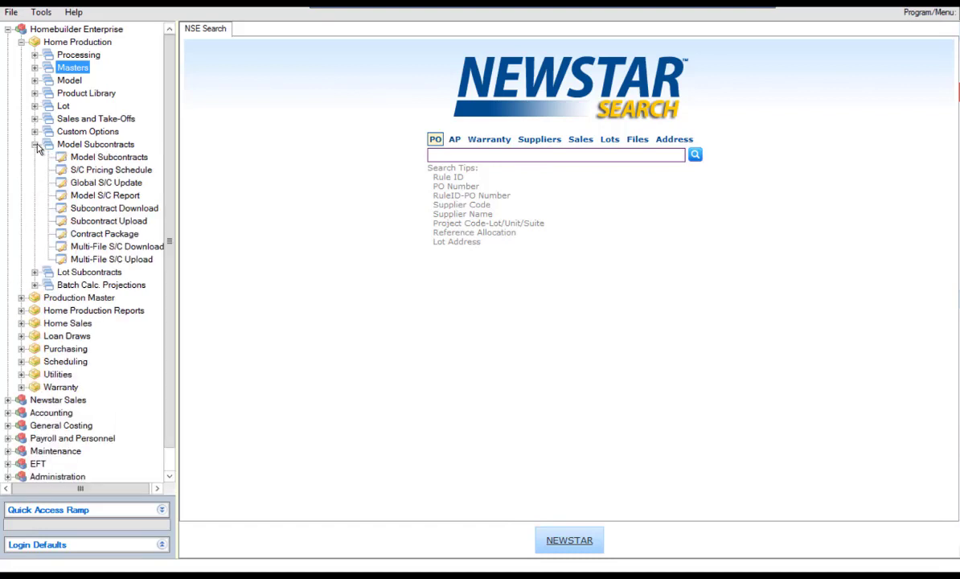
pyautogui.click(101, 234)
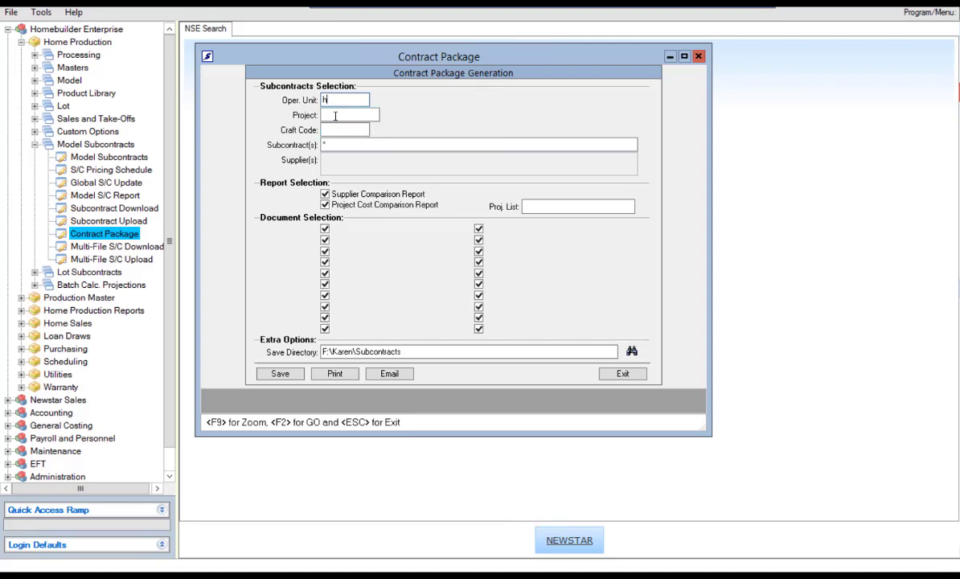
# Step: Submit the wildcard project code, dismiss the invalid-code error, and bring up the project list with F9
pyautogui.click(335, 115)
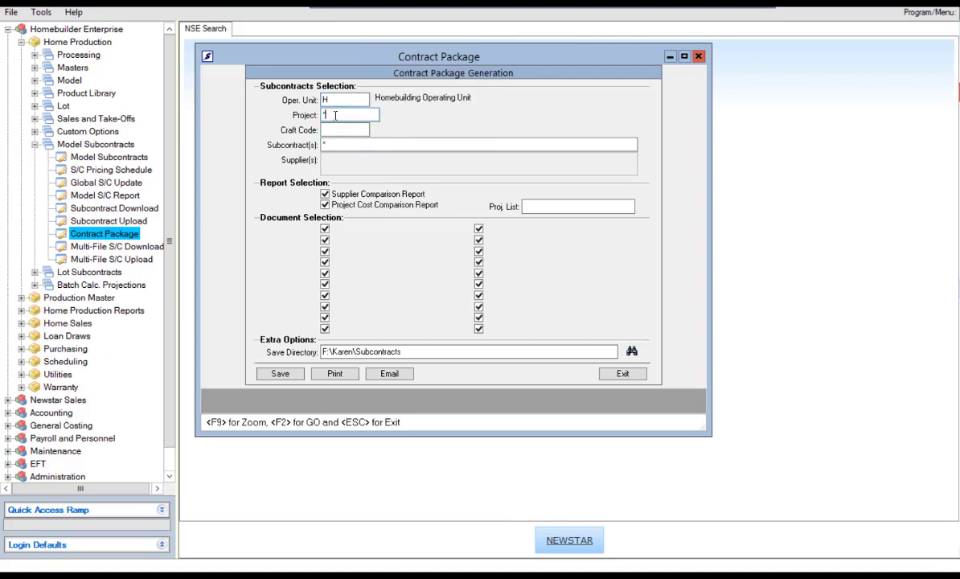
pyautogui.press('Tab')
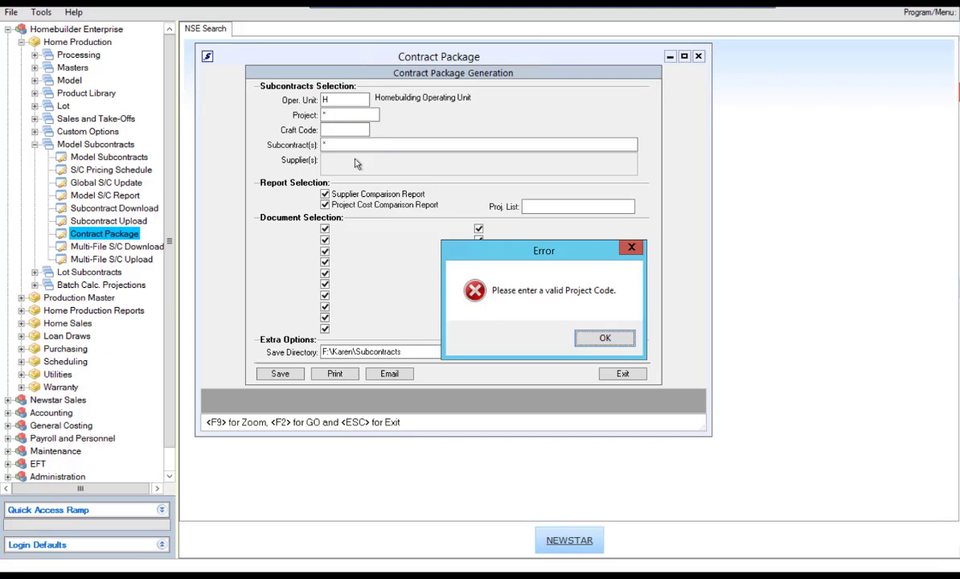
pyautogui.click(606, 343)
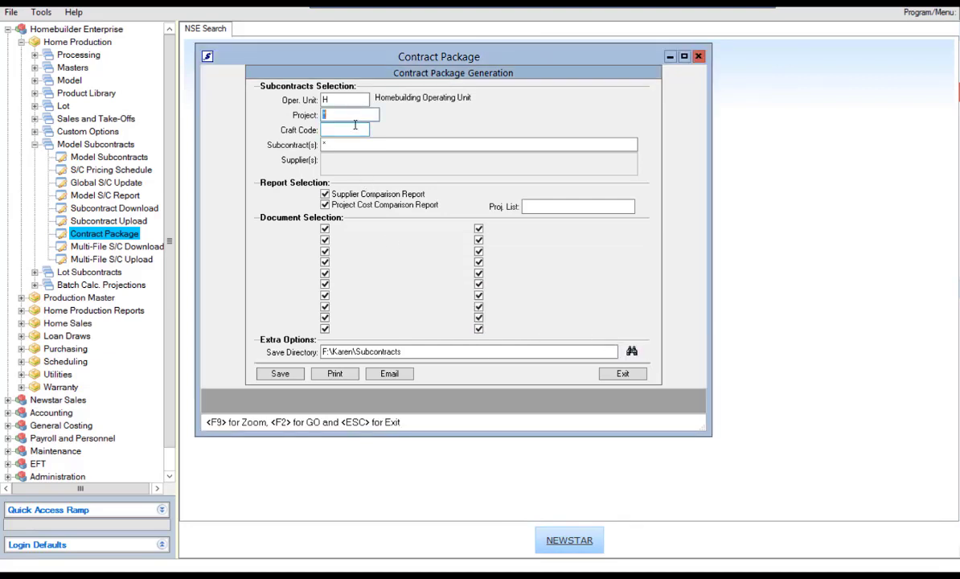
pyautogui.press('F9')
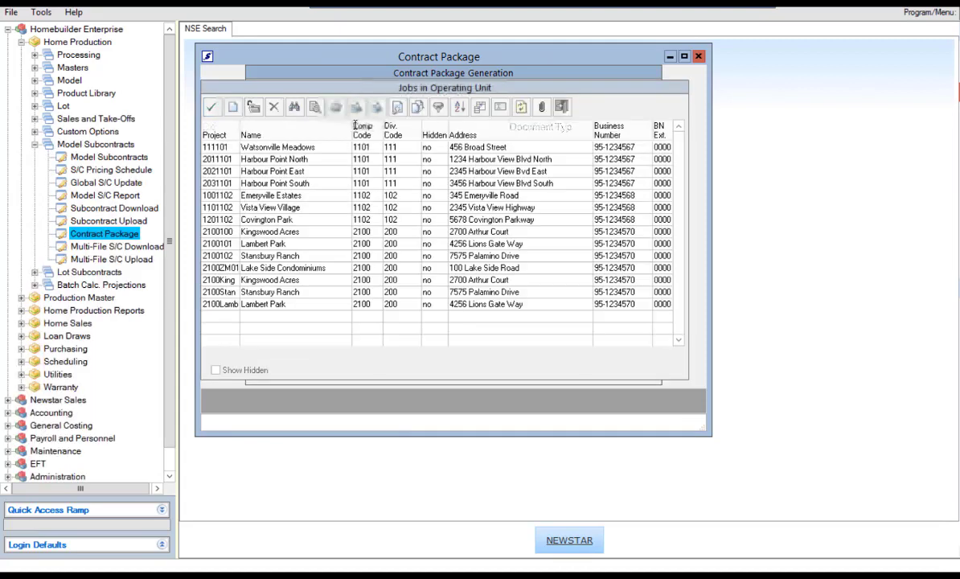
# Step: Choose project 1001102 Emeryville Estates and craft code Appl (Appliances) from the lookups
pyautogui.doubleClick(259, 197)
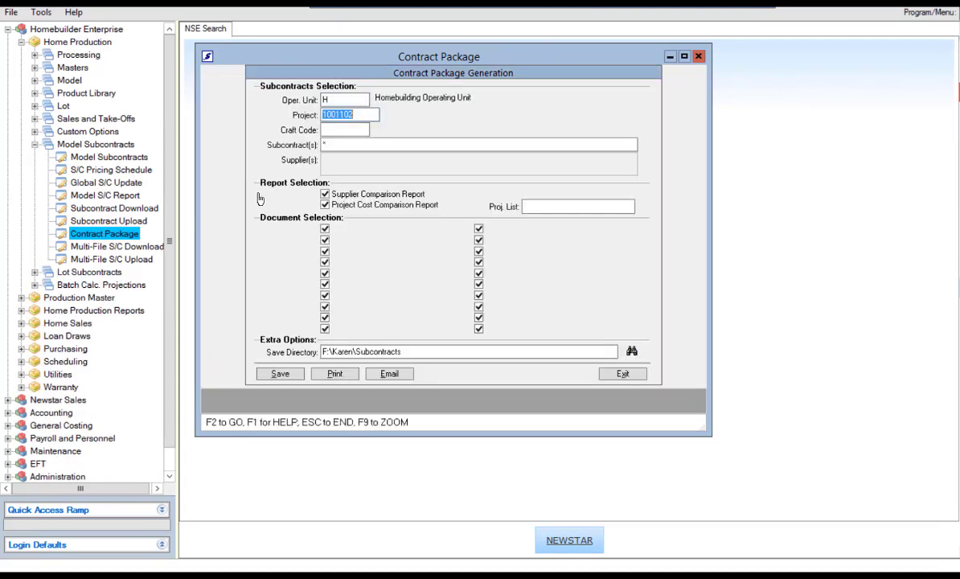
pyautogui.click(333, 131)
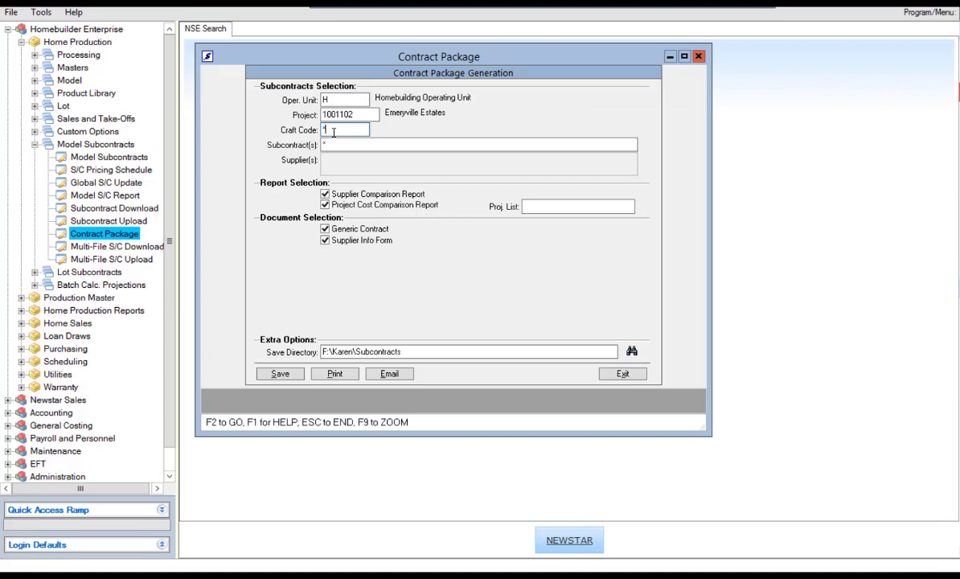
pyautogui.press('Tab')
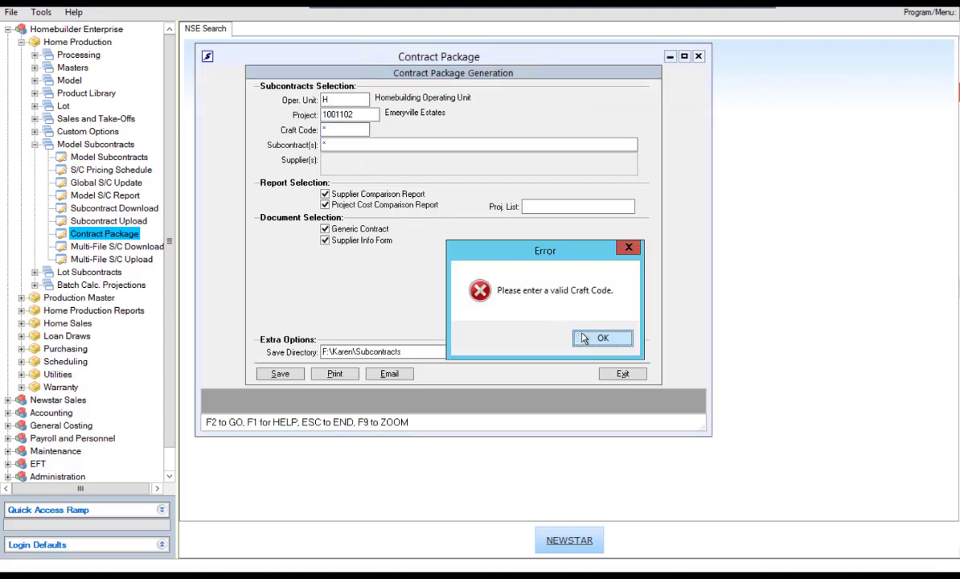
pyautogui.click(601, 338)
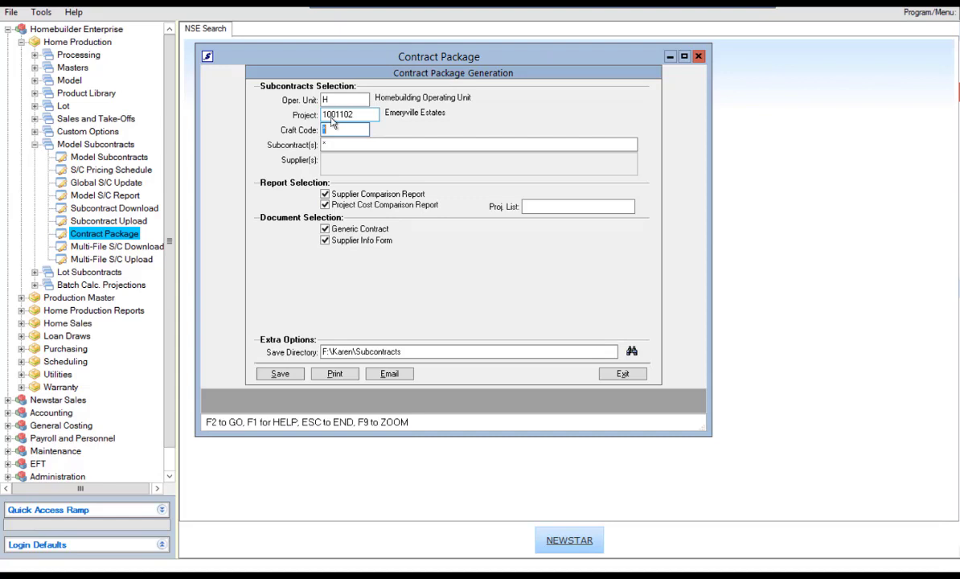
pyautogui.press('F9')
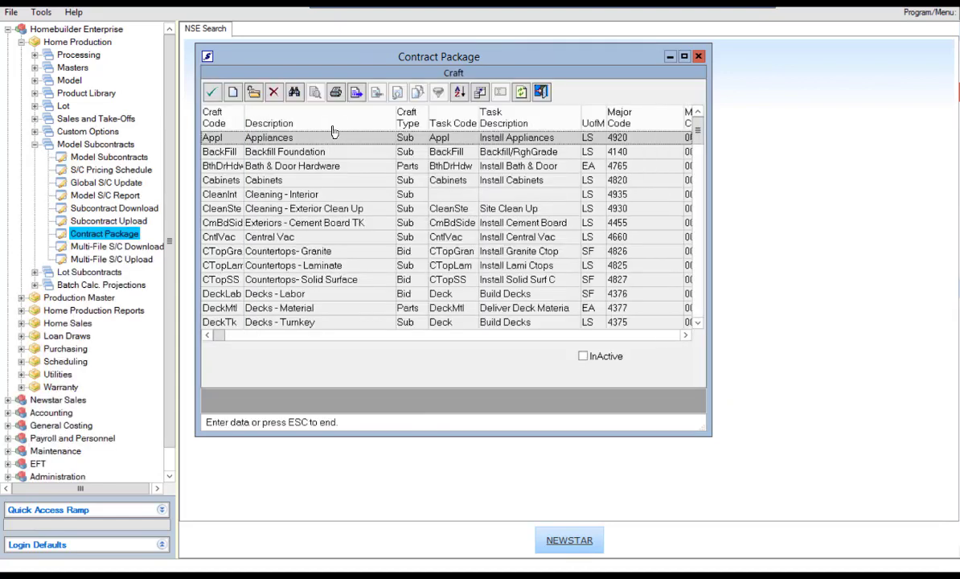
pyautogui.doubleClick(327, 143)
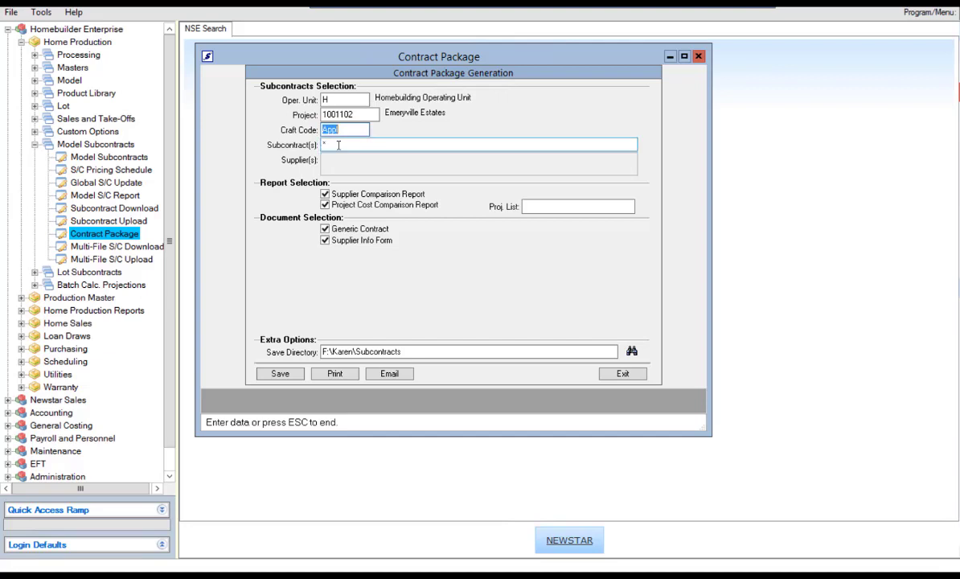
pyautogui.click(339, 145)
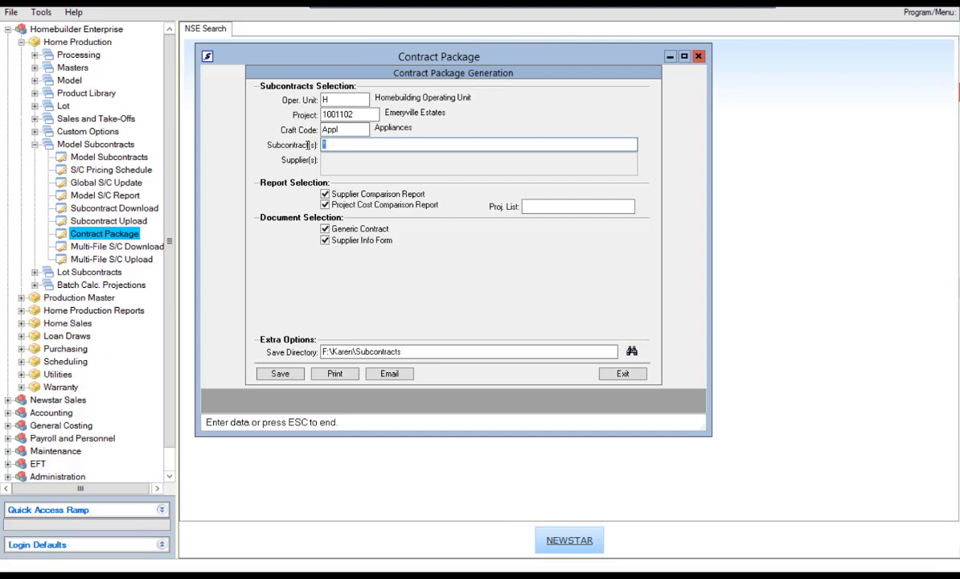
# Step: Uncheck the Supplier Comparison and Project Cost Comparison reports, then save the contract documents
pyautogui.press('Return')
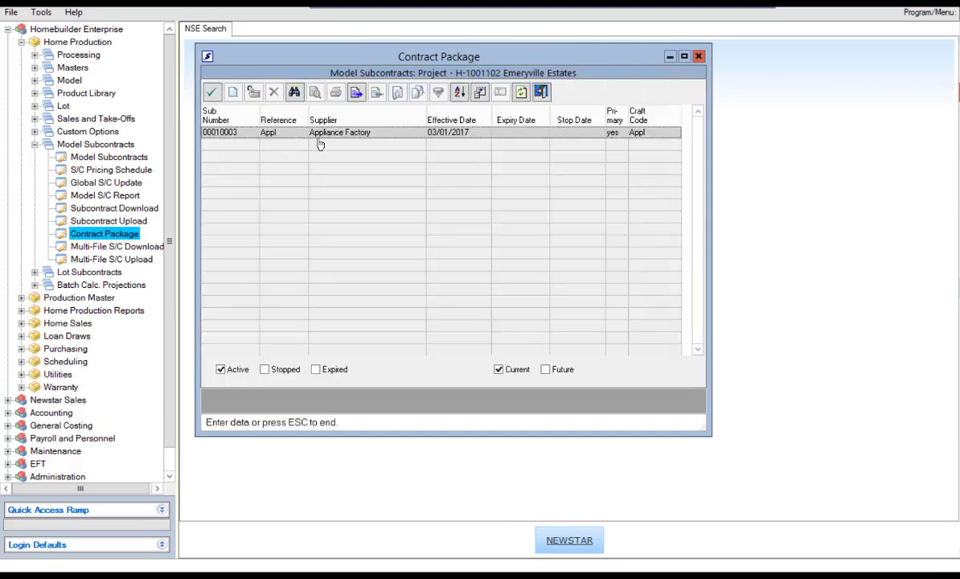
pyautogui.click(541, 93)
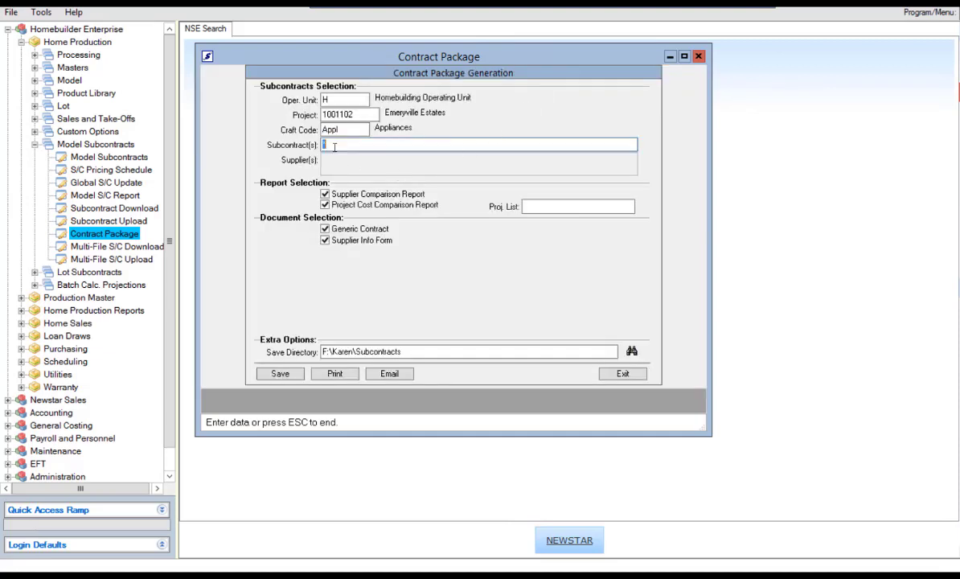
pyautogui.click(325, 194)
pyautogui.click(326, 206)
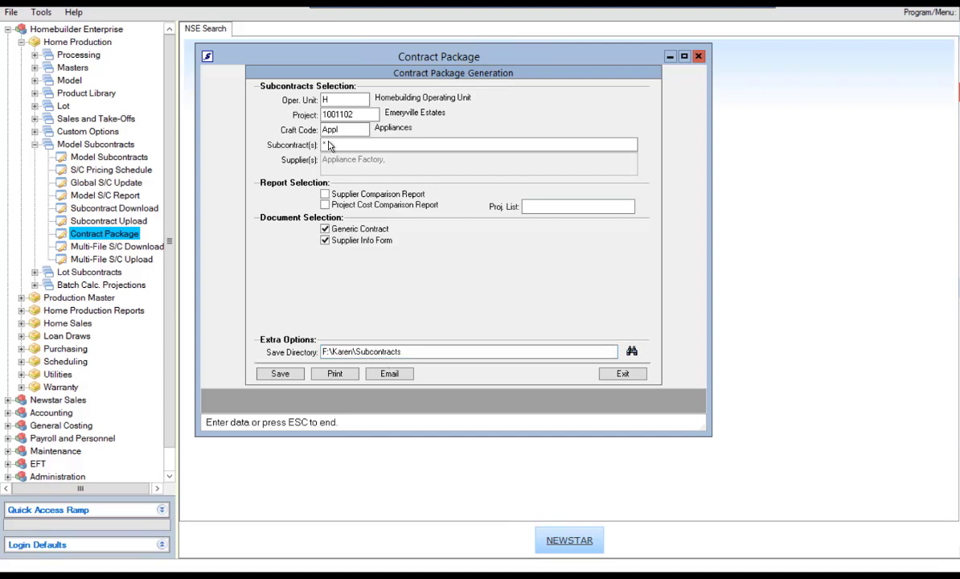
pyautogui.click(281, 380)
# Step: Open Appl - generic contract.docx from the Appliance folder, review the merged values, then close it
pyautogui.click(167, 572)
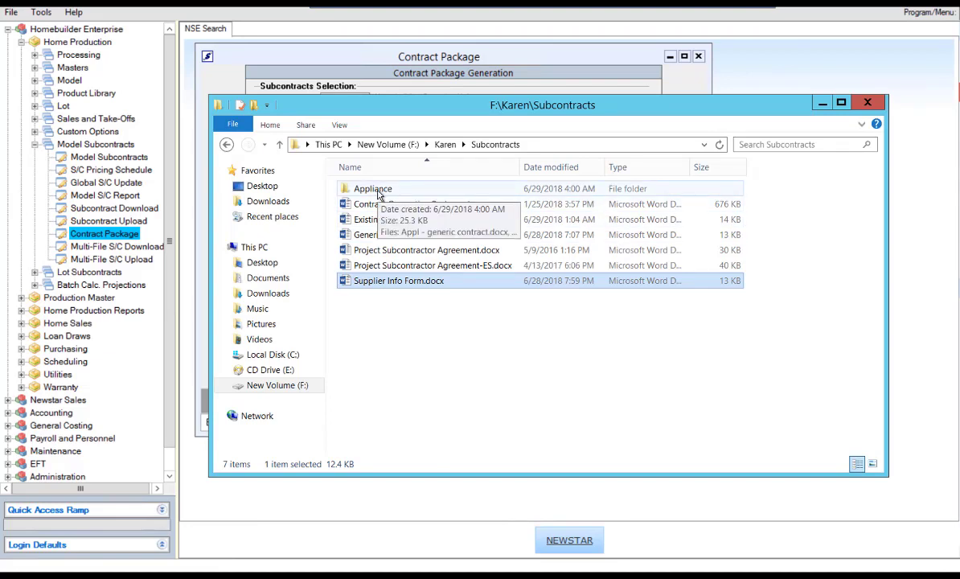
pyautogui.doubleClick(378, 195)
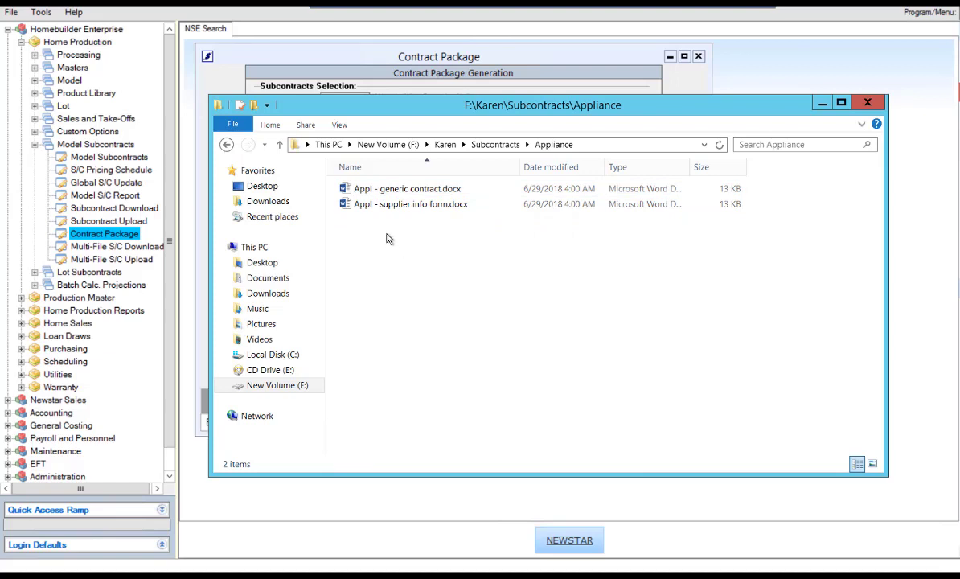
pyautogui.doubleClick(408, 190)
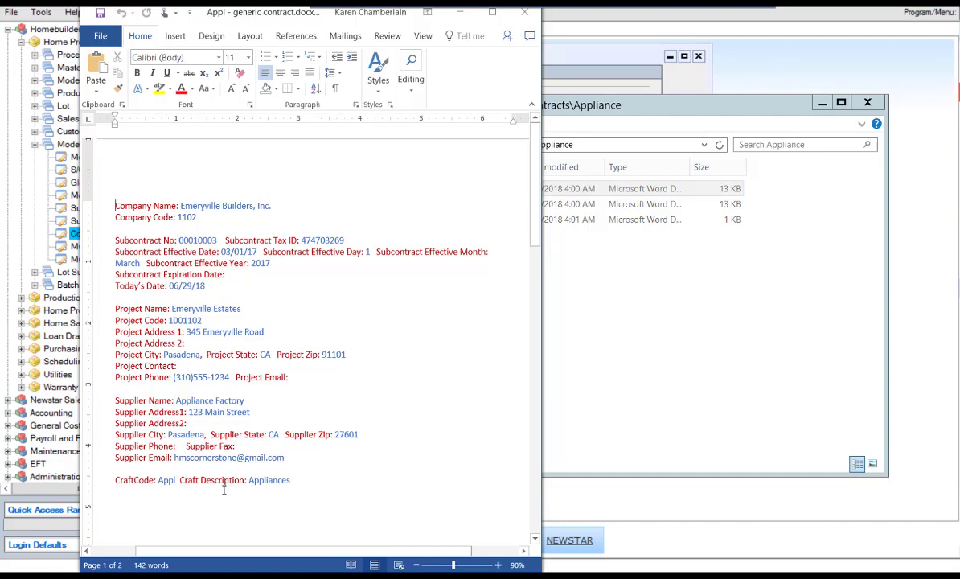
pyautogui.click(523, 16)
# Step: Open Appl - supplier info form.docx, review Appliance Factory's merged details, then close it
pyautogui.click(424, 208)
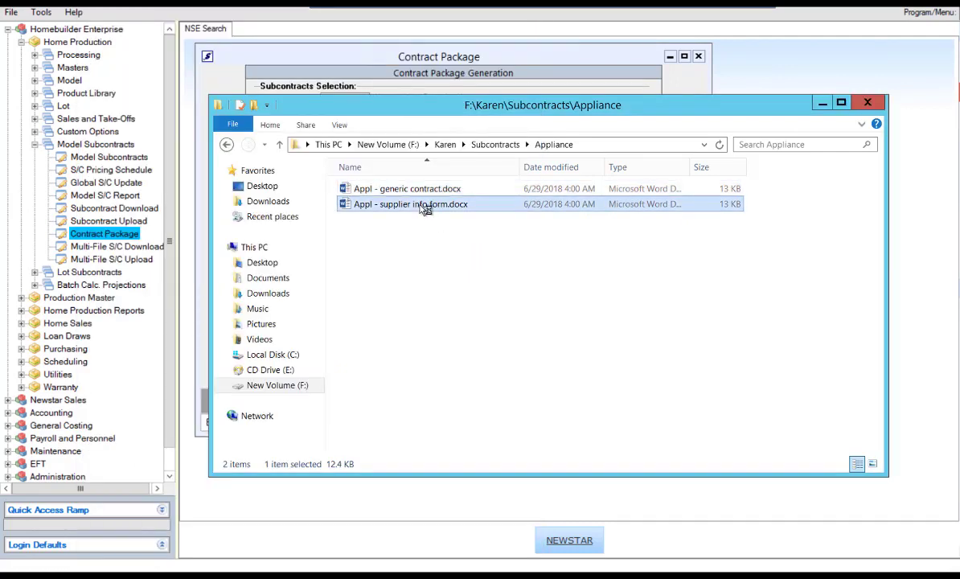
pyautogui.doubleClick(425, 207)
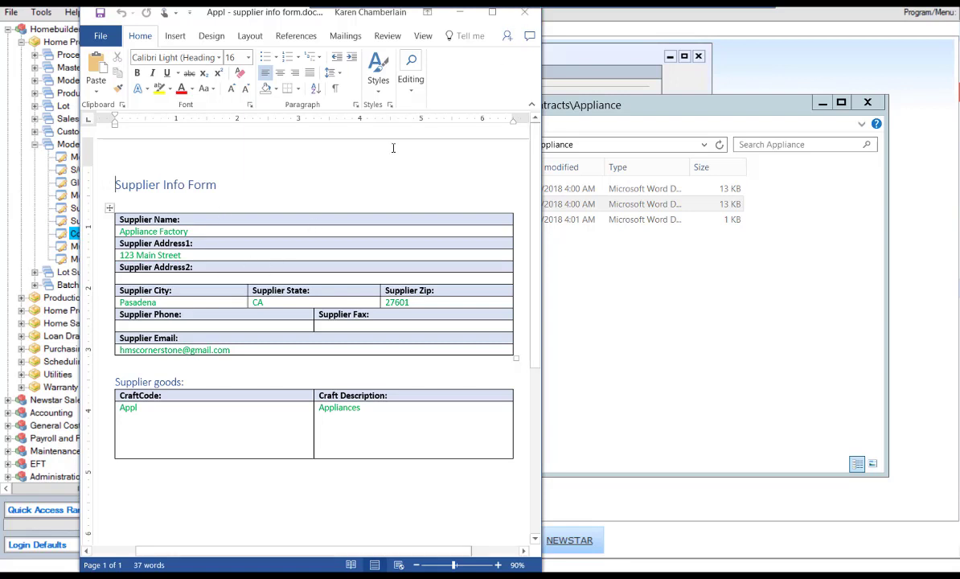
pyautogui.click(524, 12)
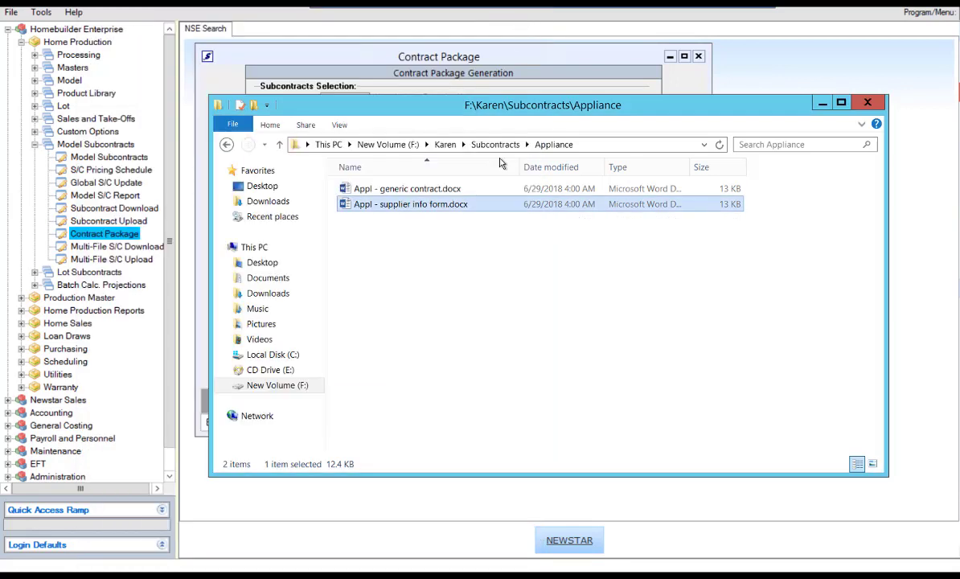
# Step: Make sure both Generic Contract and Supplier Info Form are checked under Document Selection
pyautogui.click(822, 102)
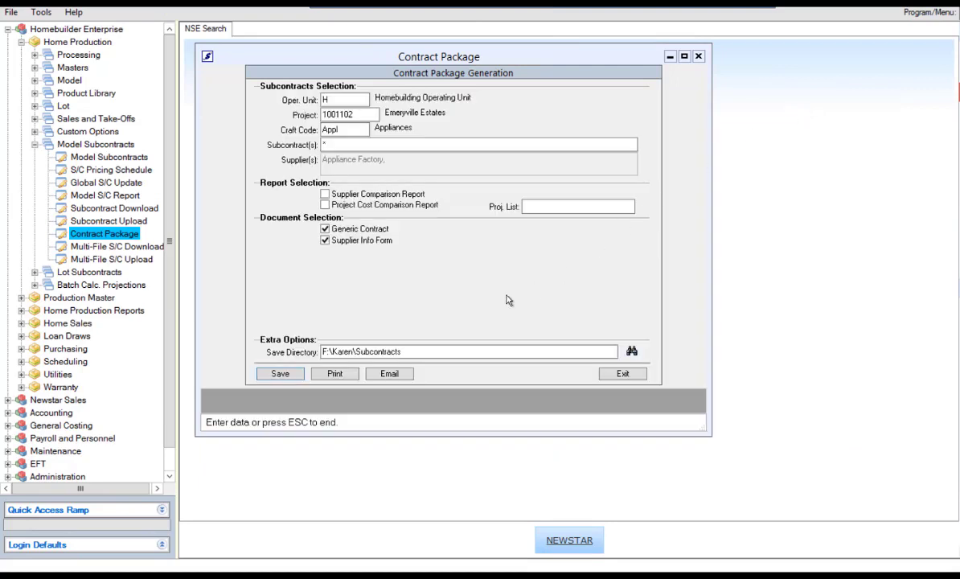
pyautogui.click(325, 240)
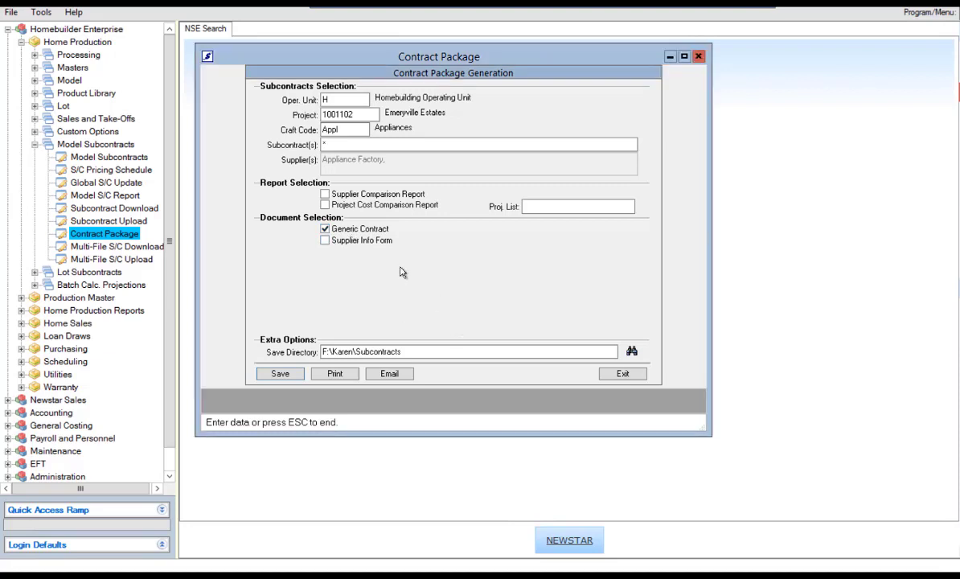
pyautogui.click(325, 230)
pyautogui.click(324, 241)
pyautogui.click(325, 242)
pyautogui.click(325, 230)
pyautogui.click(325, 240)
# Step: Pick the Appliance Factory subcontract in the Subcontract(s) field
pyautogui.doubleClick(332, 142)
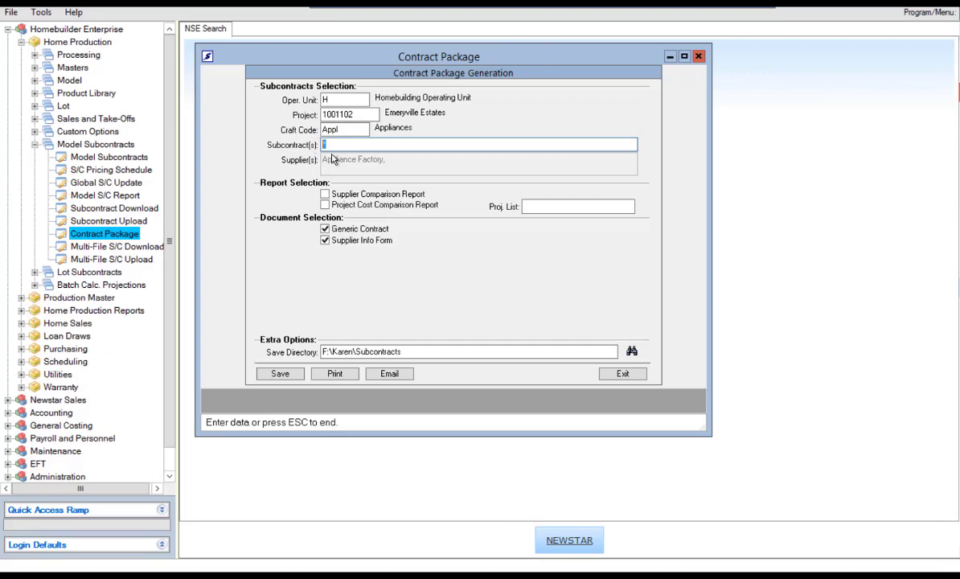
pyautogui.press('Return')
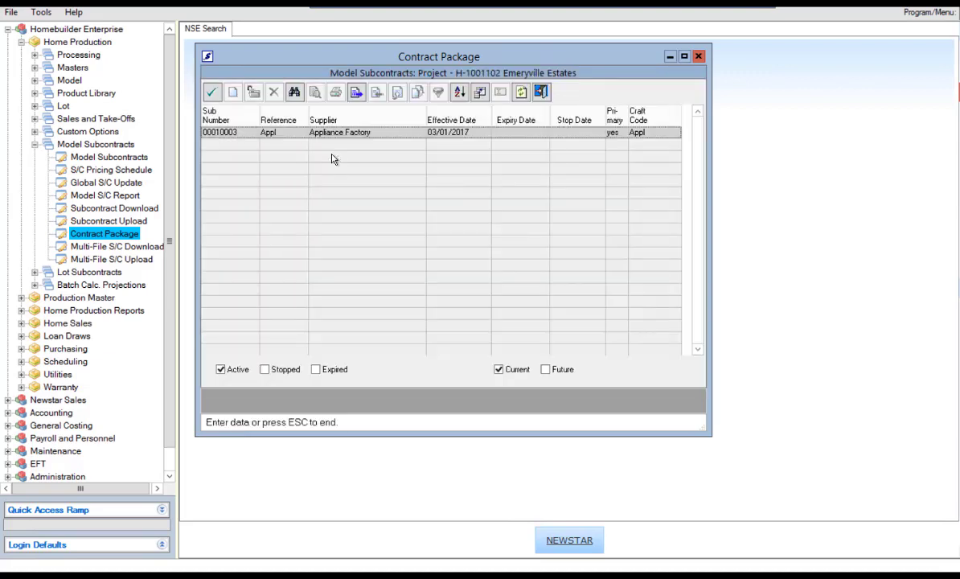
pyautogui.click(211, 93)
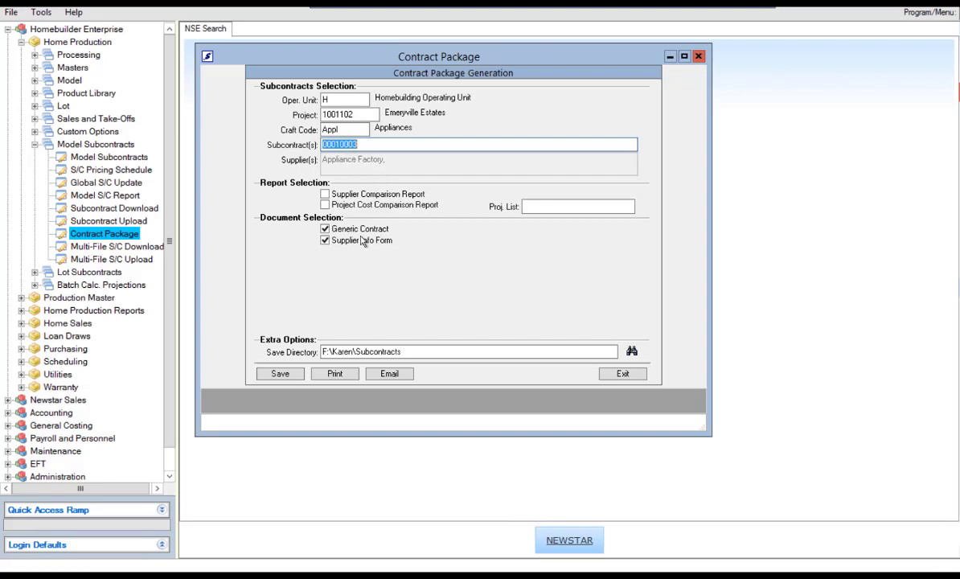
# Step: Email the selected contracts to the recipient's address with the message 'TEST'
pyautogui.click(391, 374)
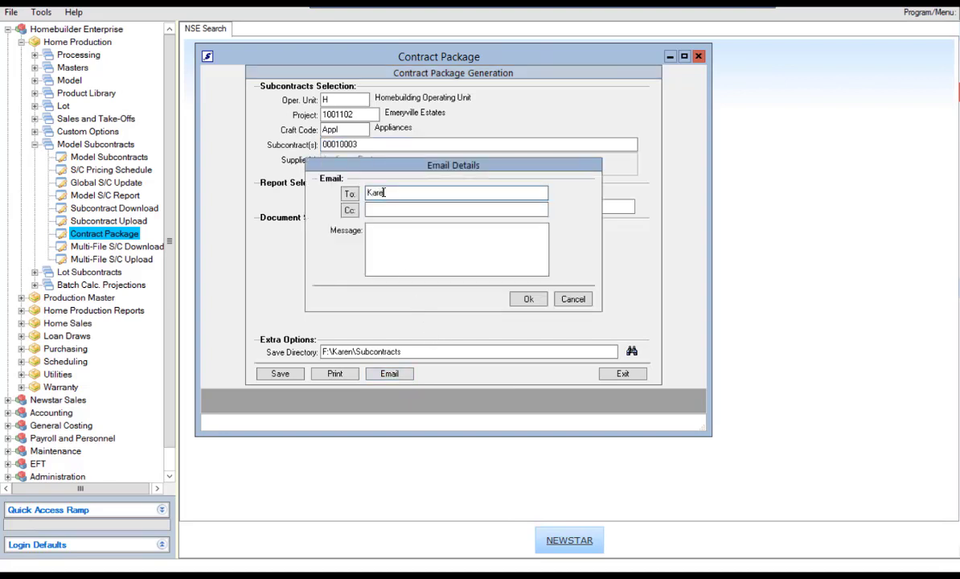
pyautogui.click(399, 243)
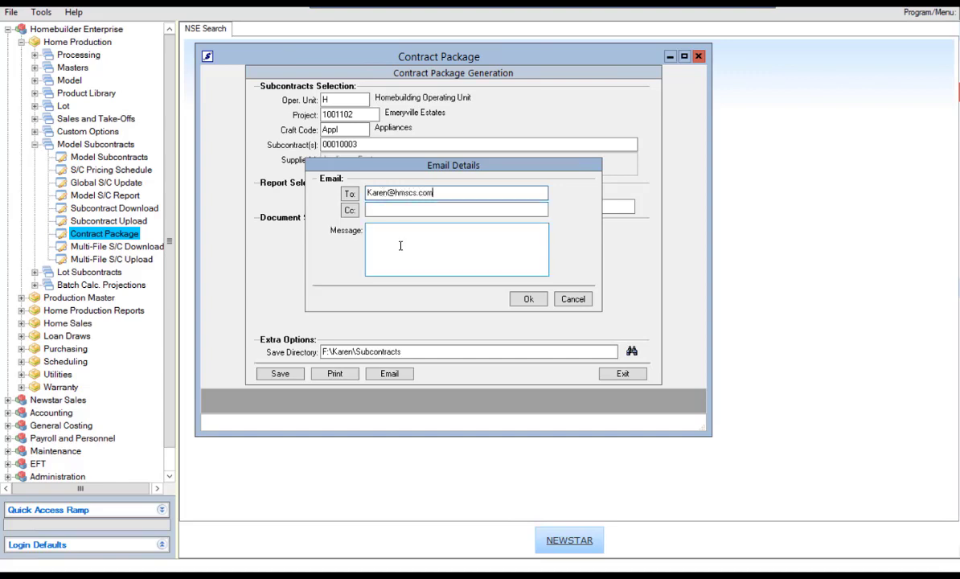
pyautogui.write('TEST')
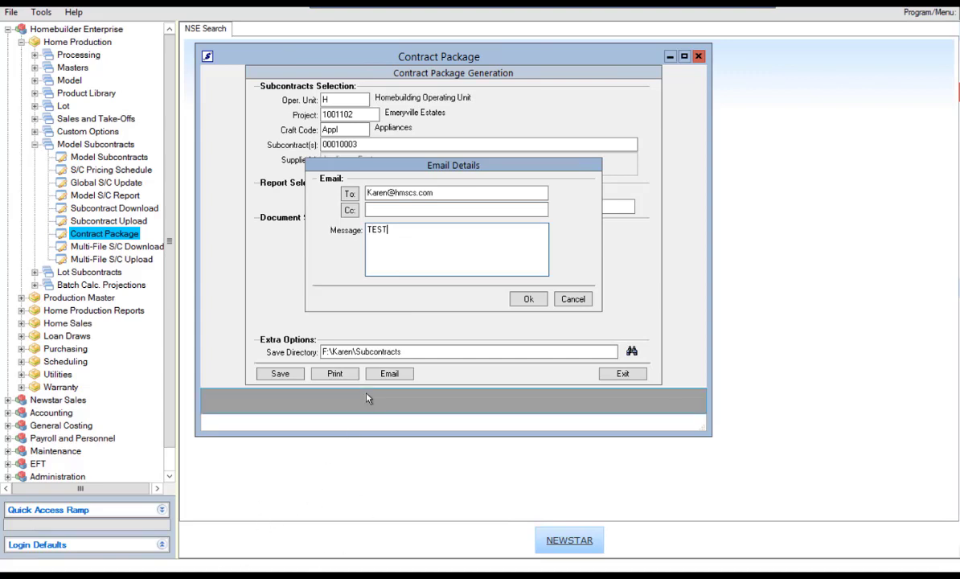
pyautogui.click(531, 301)
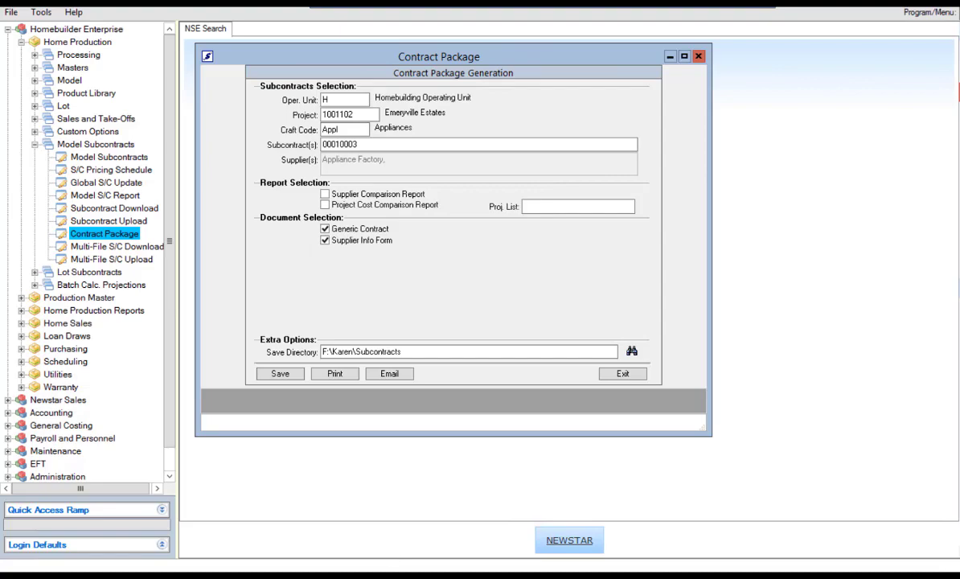
# Step: Check the Contract Package 00010003 email and its two .docx attachments in Outlook, then minimize it
pyautogui.hotkey('alt', 'Tab')
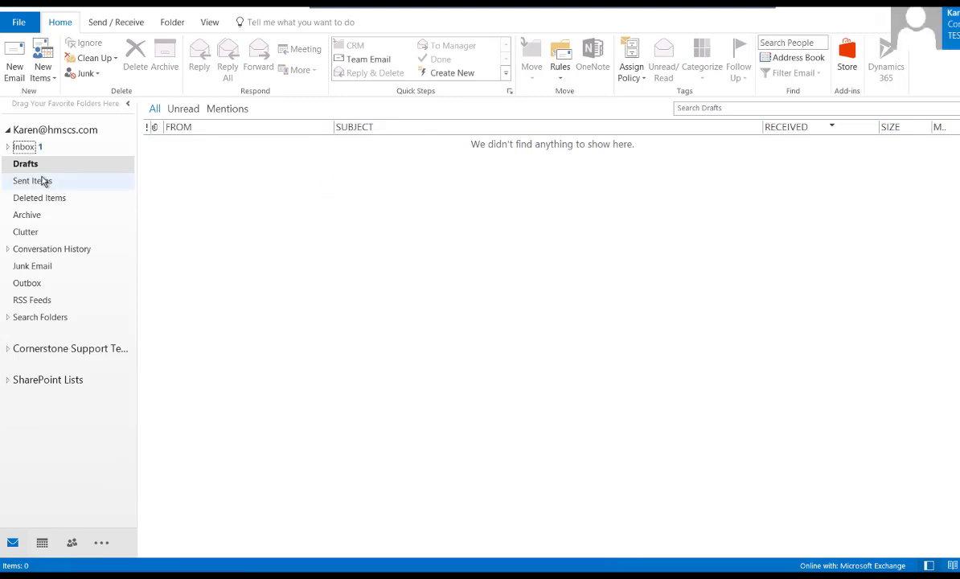
pyautogui.click(30, 148)
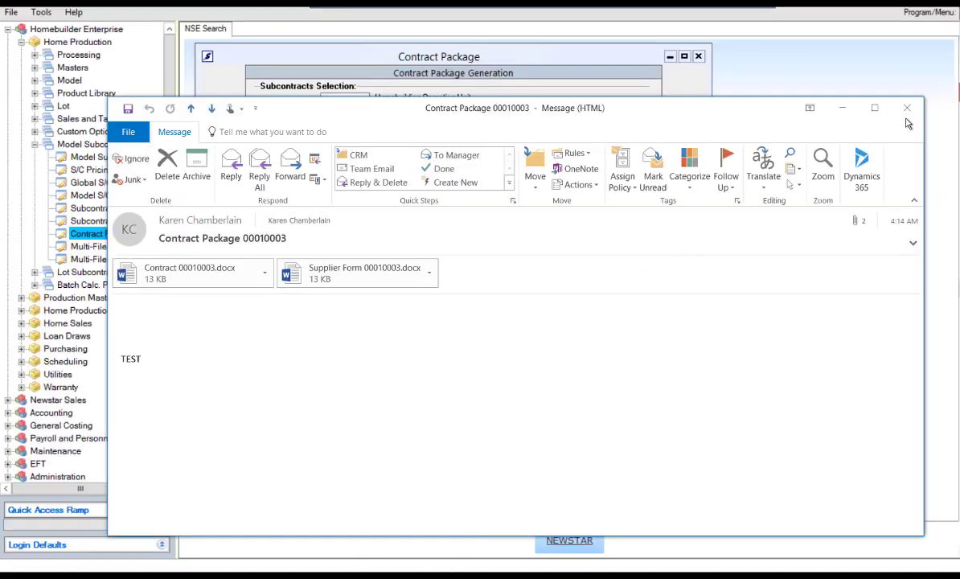
pyautogui.click(842, 108)
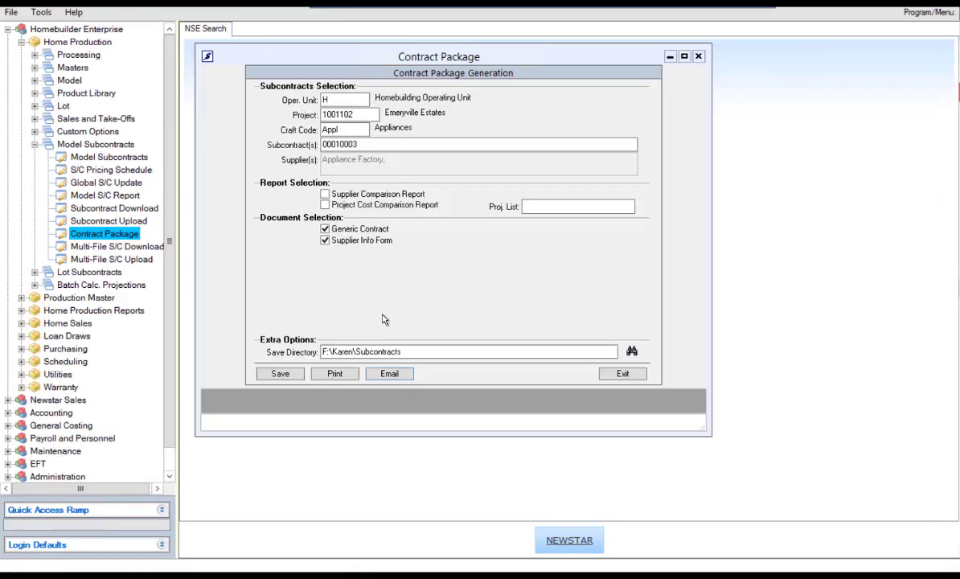
# Step: Untick Supplier Info Form, tick both comparison reports, then exit Contract Package to start over
pyautogui.click(326, 240)
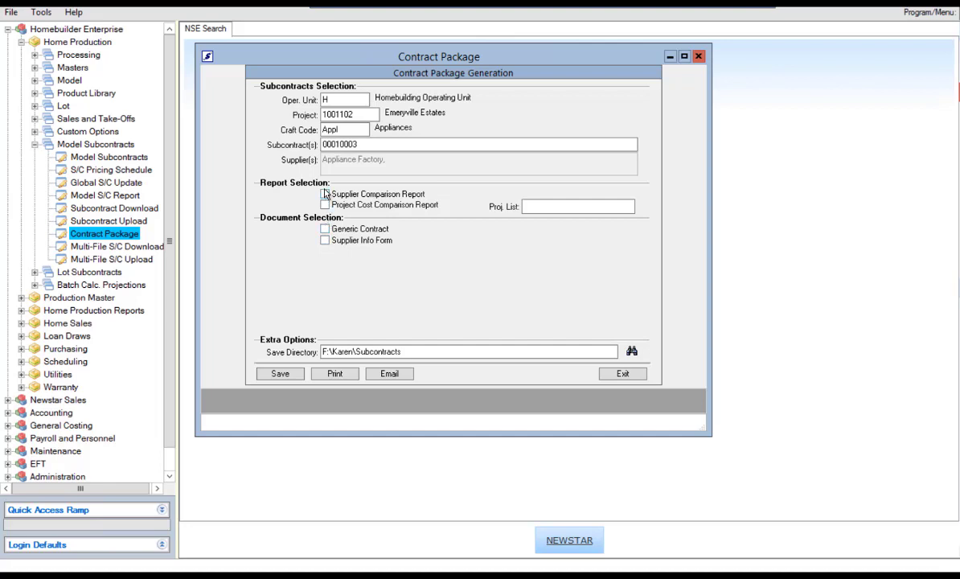
pyautogui.click(324, 195)
pyautogui.click(325, 206)
pyautogui.click(623, 374)
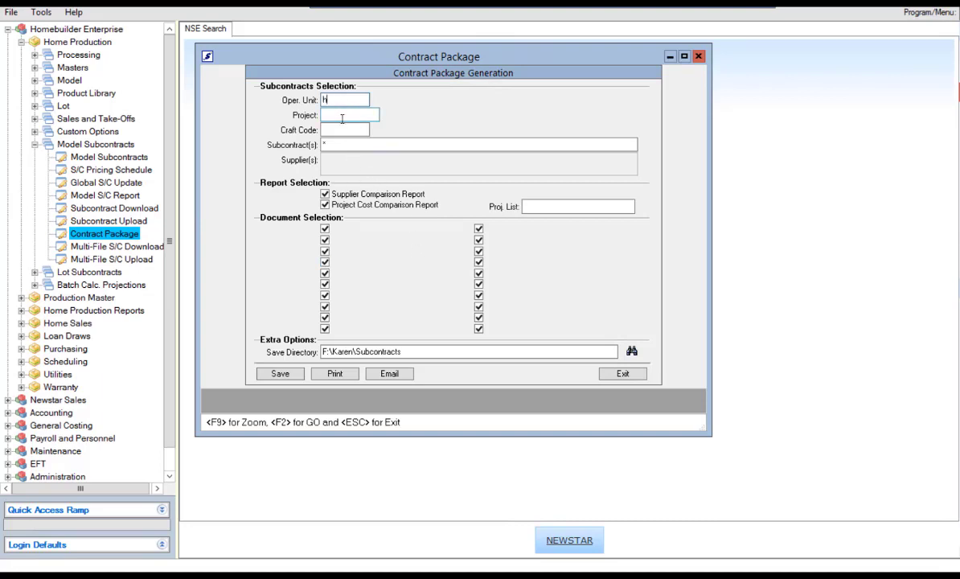
# Step: Pick project 1001102 (Emeryville Estates) and craft Appl, excluding Generic Contract and Supplier Info Form
pyautogui.click(341, 115)
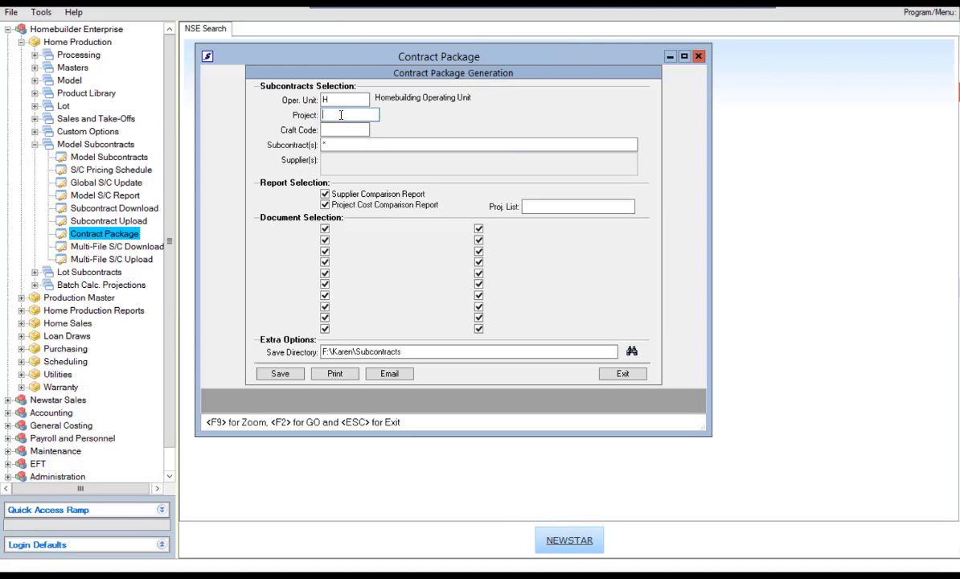
pyautogui.press('F9')
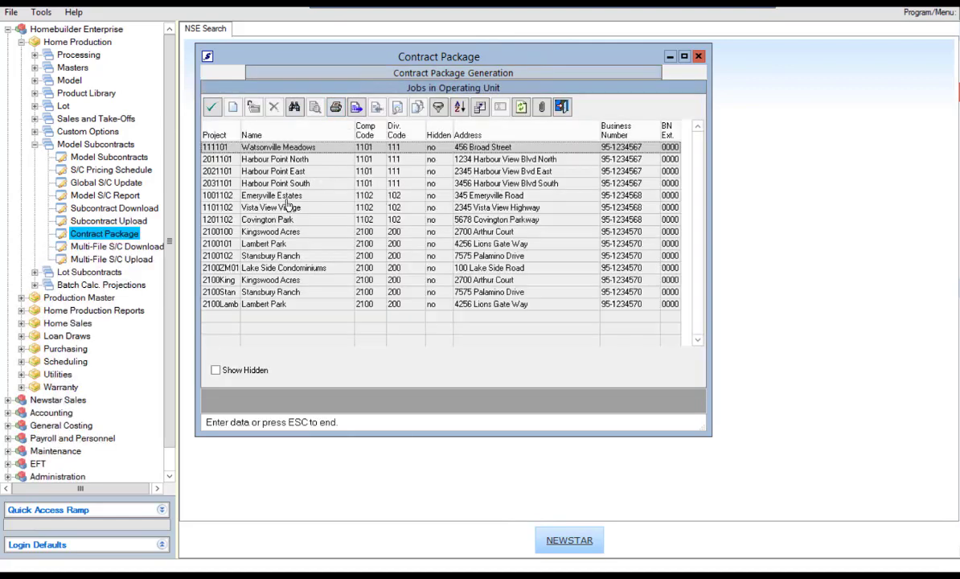
pyautogui.doubleClick(286, 198)
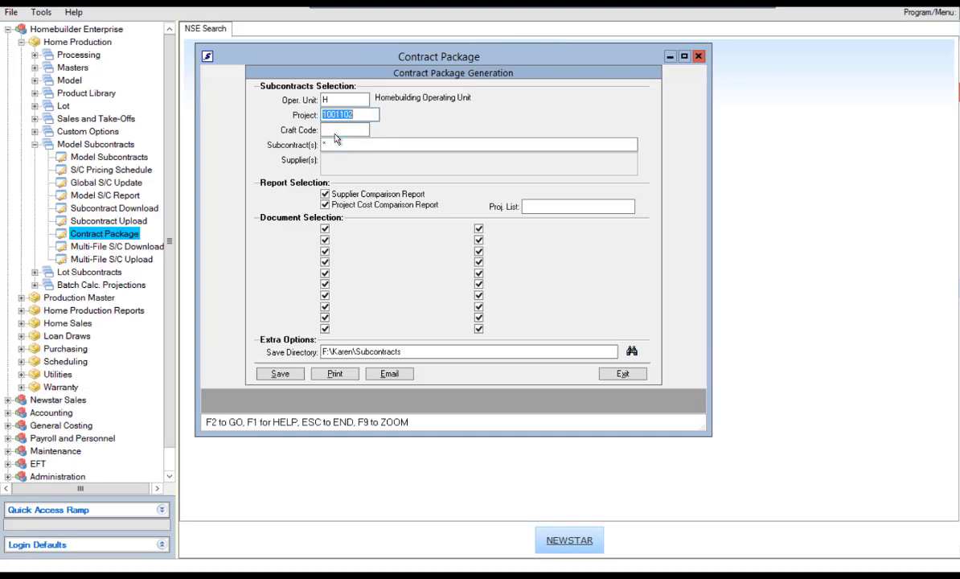
pyautogui.click(336, 130)
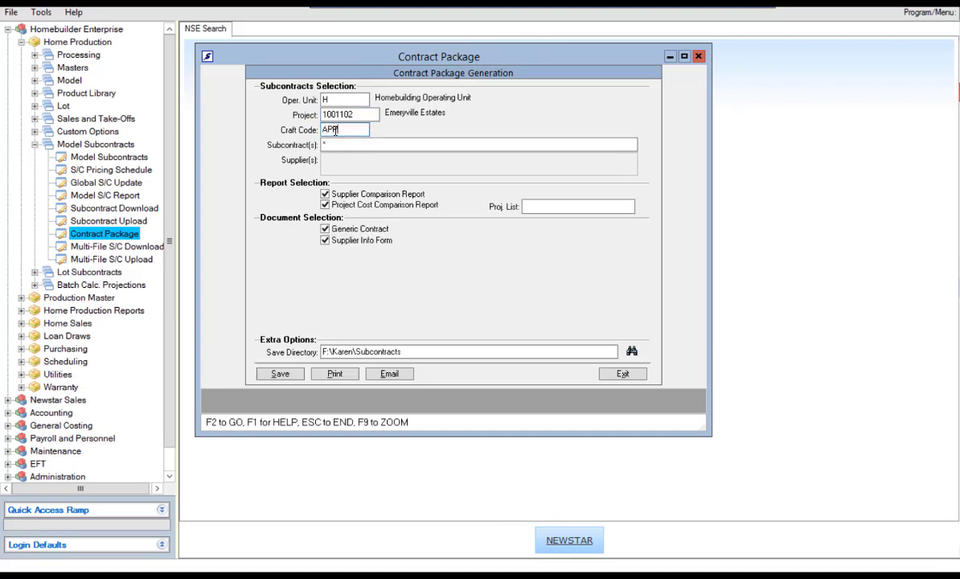
pyautogui.click(345, 143)
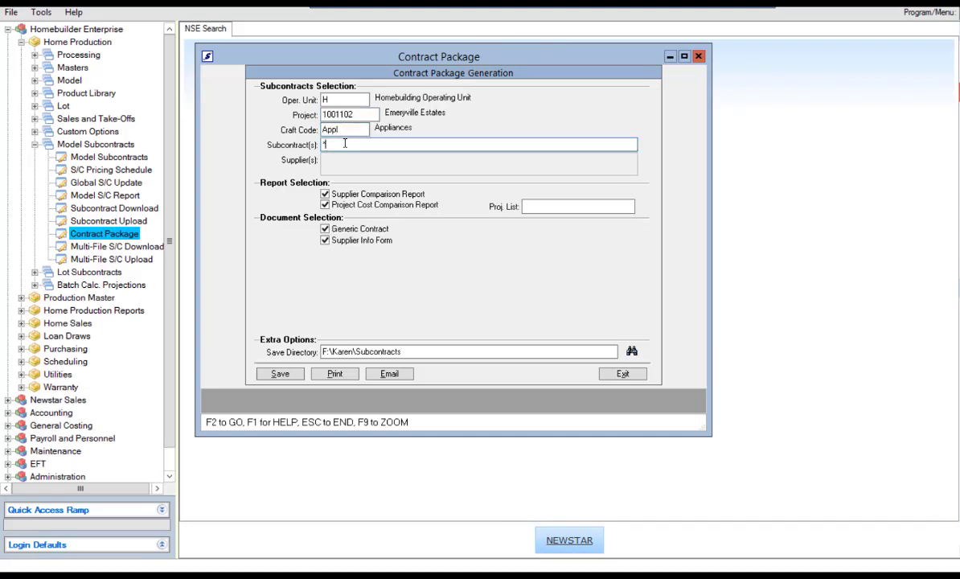
pyautogui.click(324, 229)
pyautogui.click(326, 241)
# Step: Add Covington Park (1201102) to the Proj. List, then remove the extra Watsonville Meadows entry
pyautogui.click(538, 208)
pyautogui.click(530, 207)
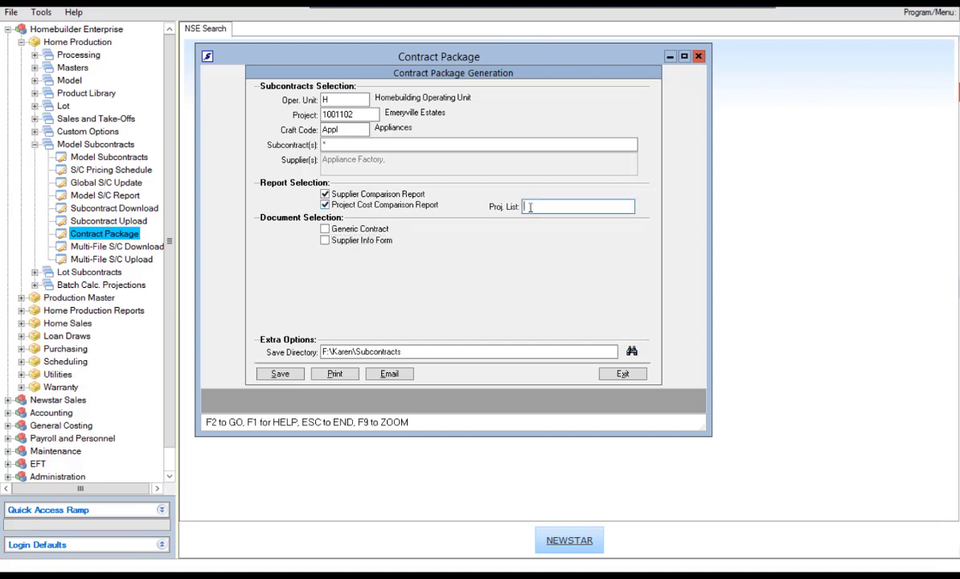
pyautogui.press('F9')
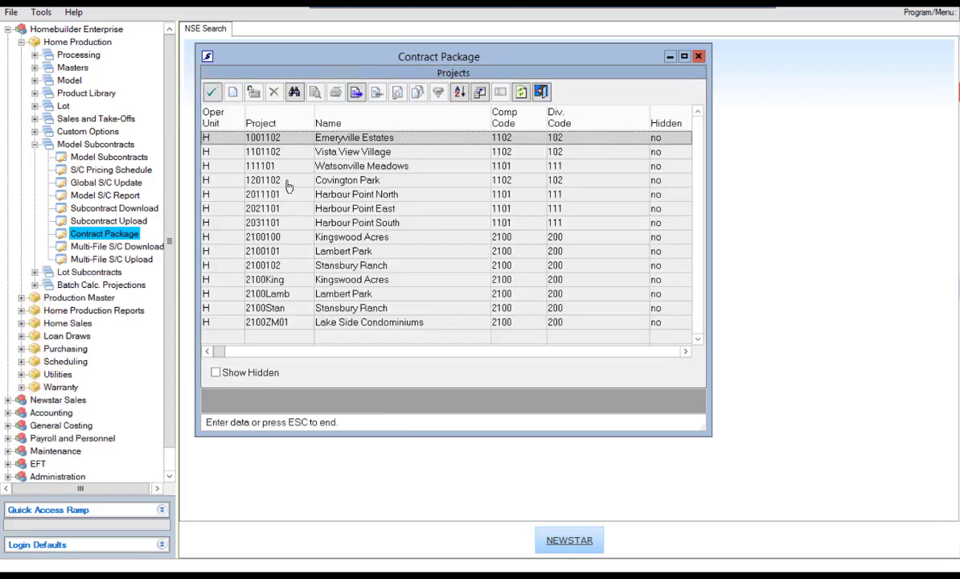
pyautogui.doubleClick(278, 178)
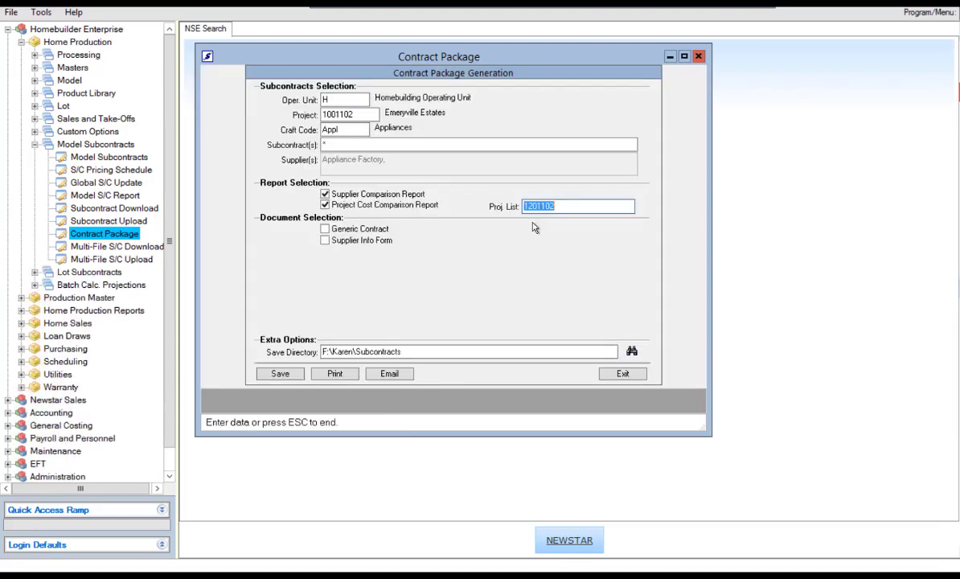
pyautogui.click(565, 207)
pyautogui.doubleClick(565, 208)
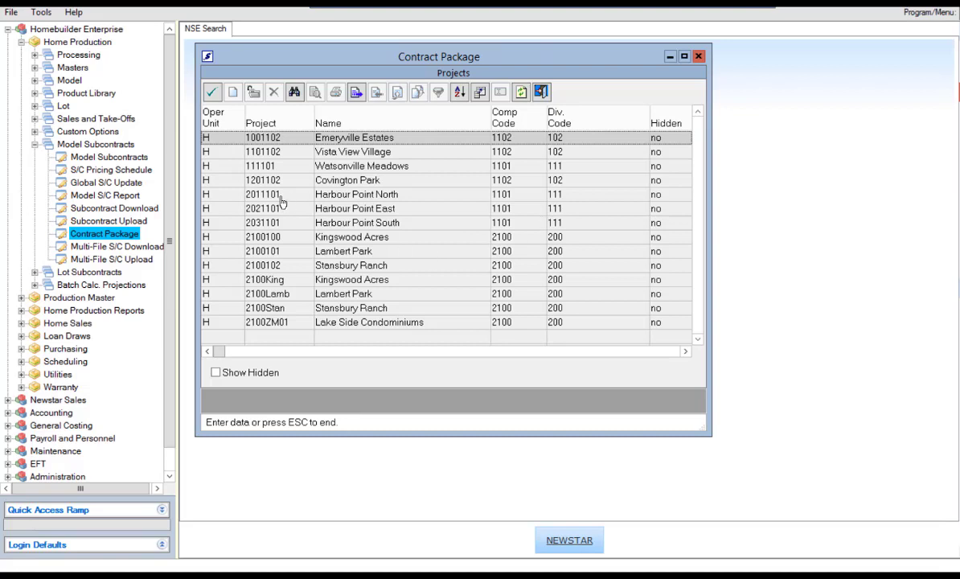
pyautogui.click(230, 170)
pyautogui.doubleClick(230, 172)
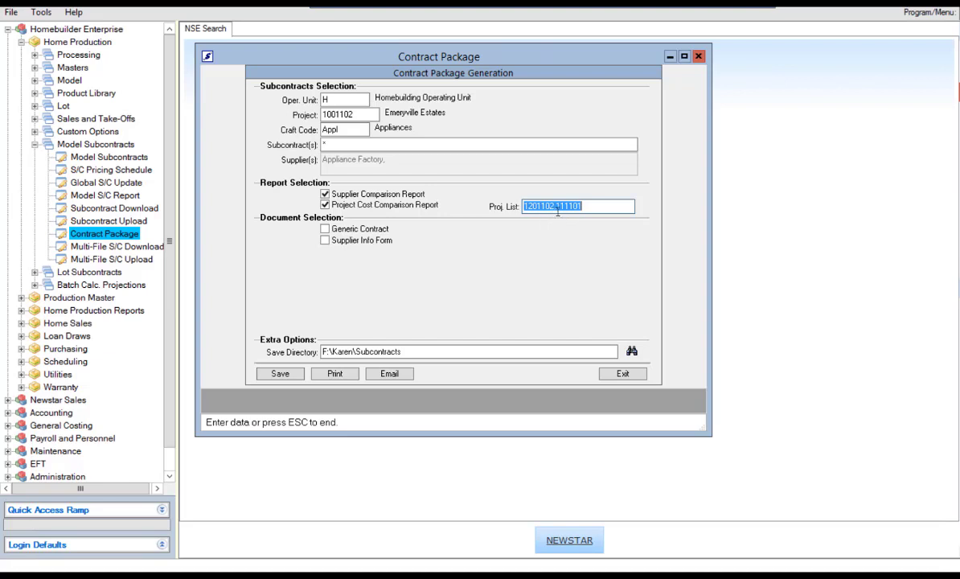
pyautogui.click(589, 207)
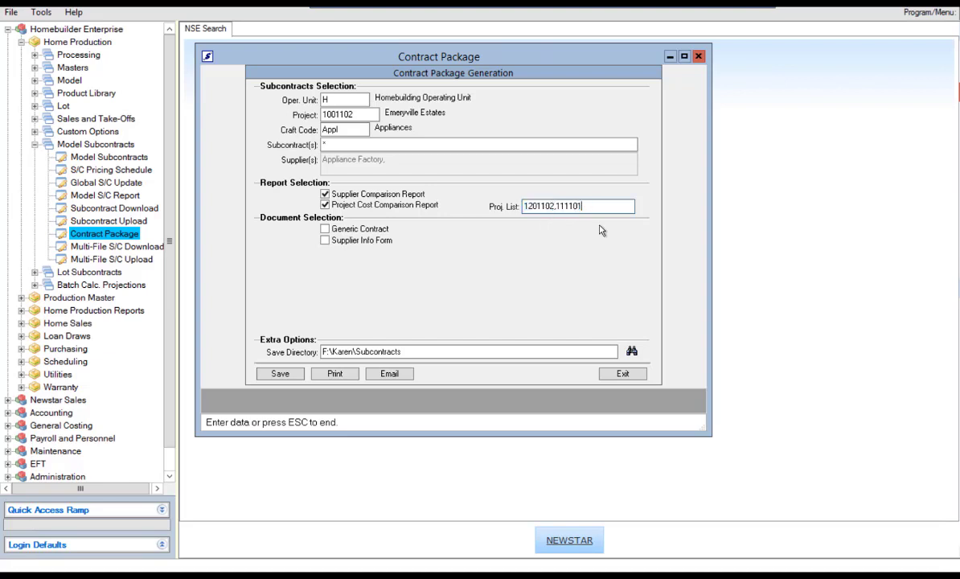
pyautogui.press('BackSpace')
pyautogui.press('BackSpace')
pyautogui.press('BackSpace')
# Step: Generate the package and browse to F:\Karen\Subcontracts showing ProjComp.doc and SuppBid.xls
pyautogui.click(282, 374)
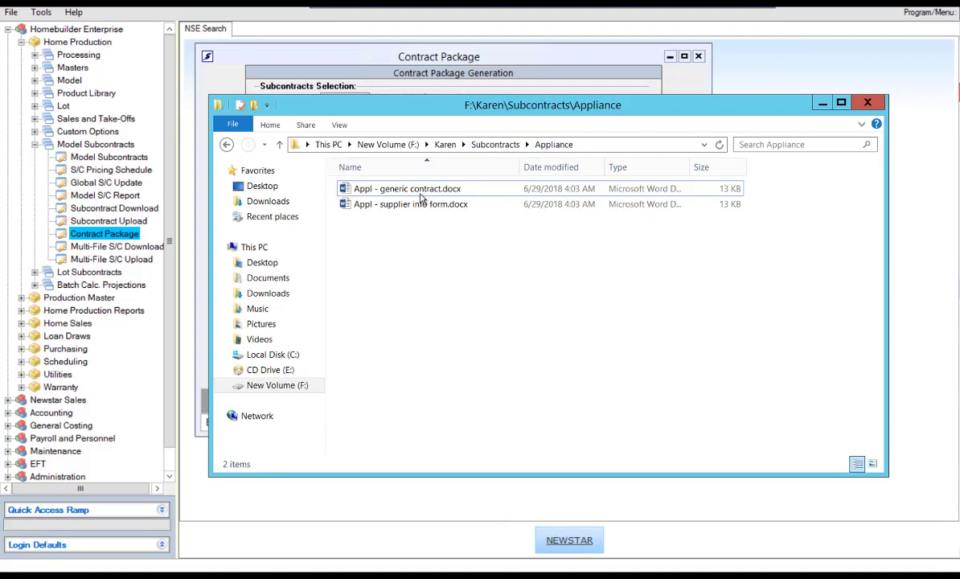
pyautogui.click(499, 145)
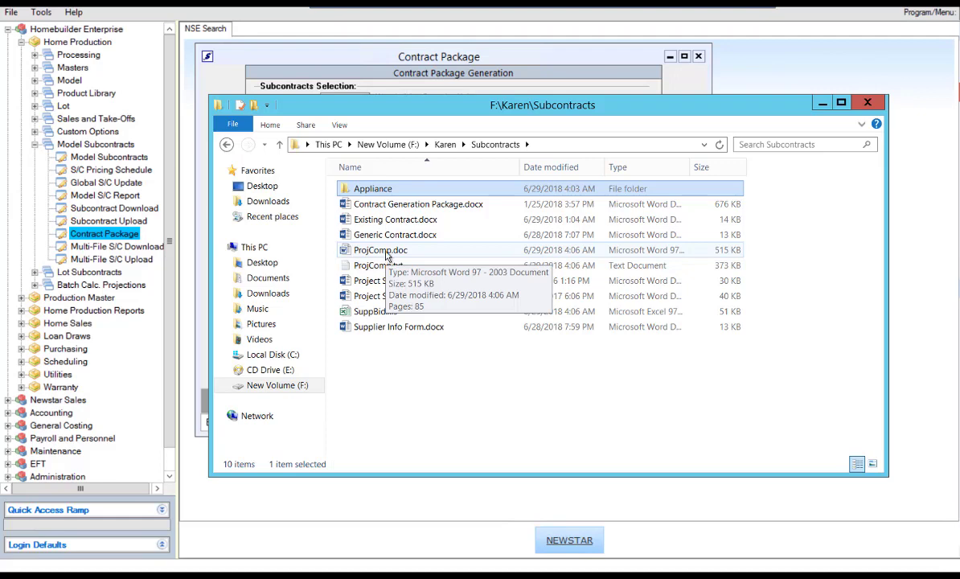
pyautogui.doubleClick(385, 252)
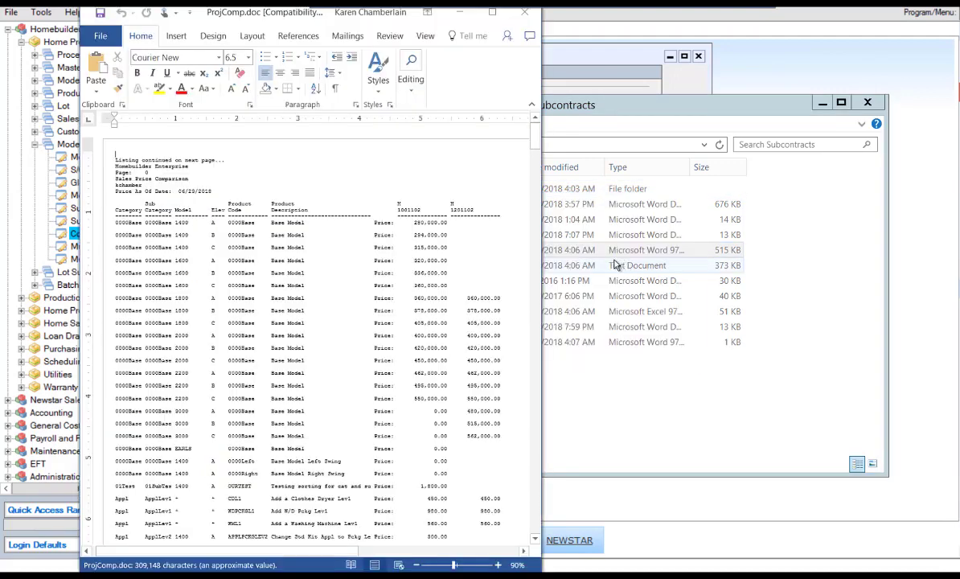
pyautogui.click(492, 12)
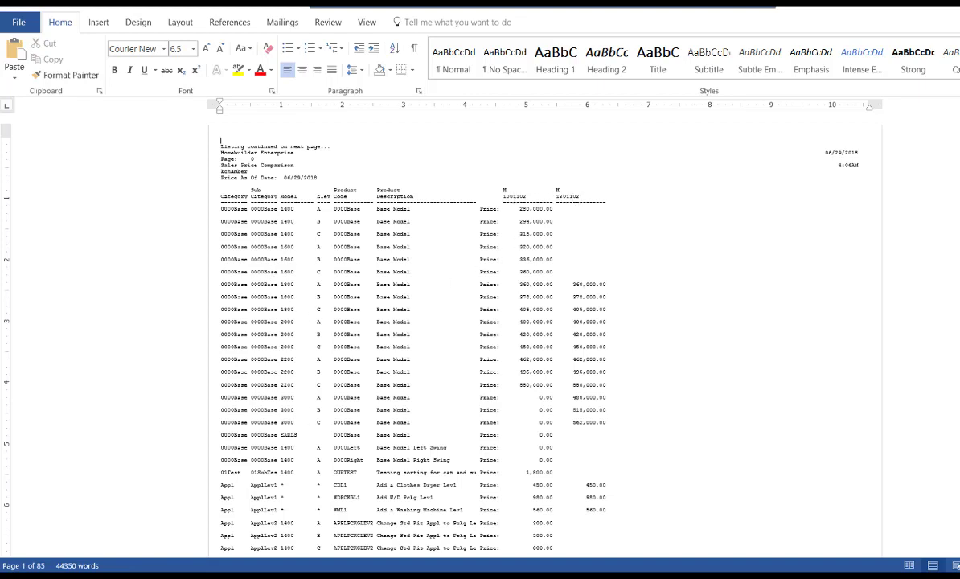
pyautogui.hotkey('alt', 'F4')
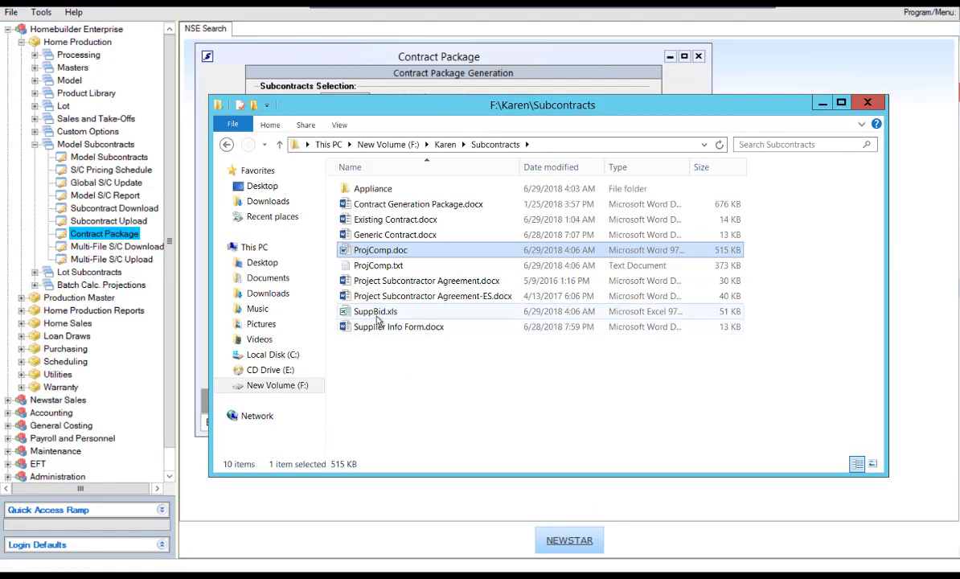
# Step: Attempt to open the locked SuppBid.xls, choose Notify, then close all Excel windows
pyautogui.doubleClick(376, 314)
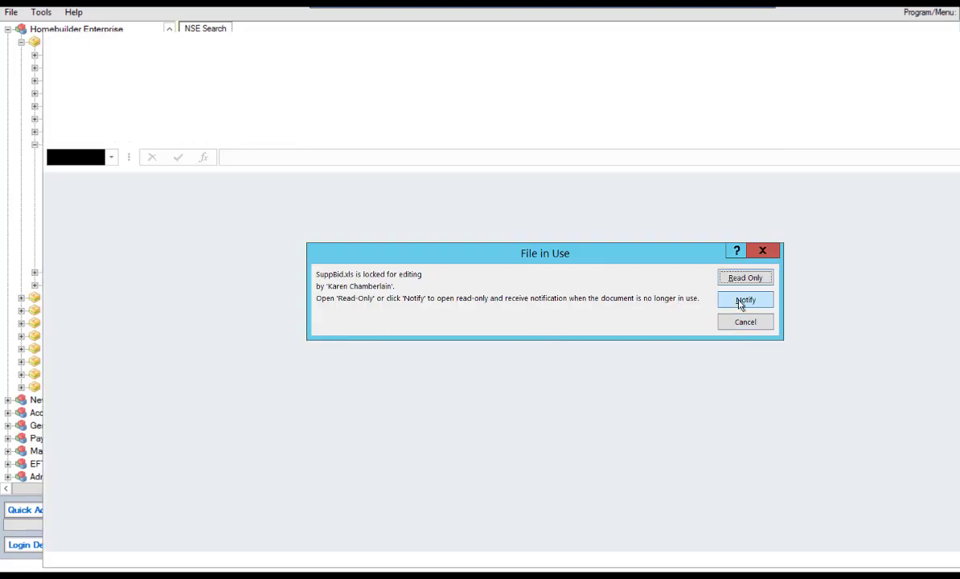
pyautogui.click(745, 277)
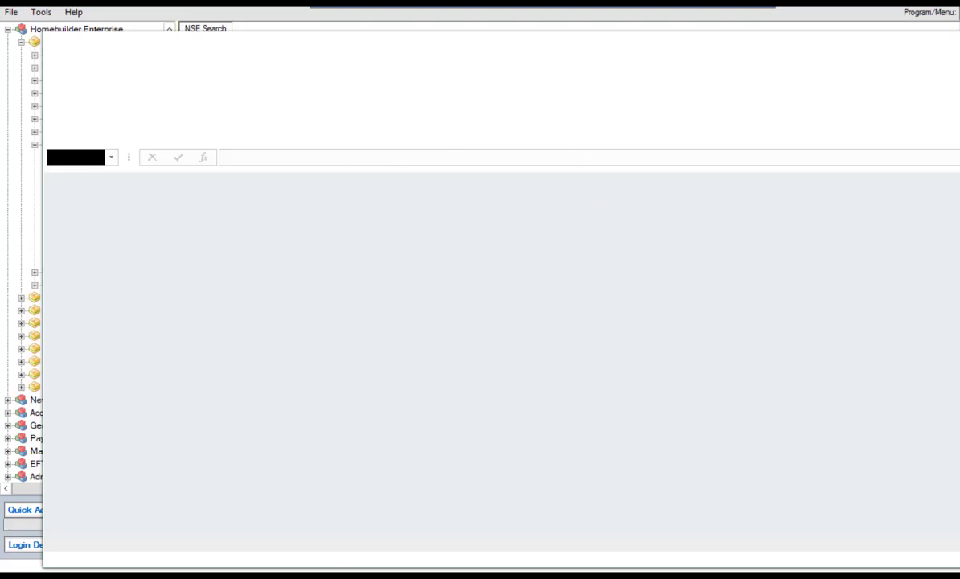
pyautogui.rightClick(306, 575)
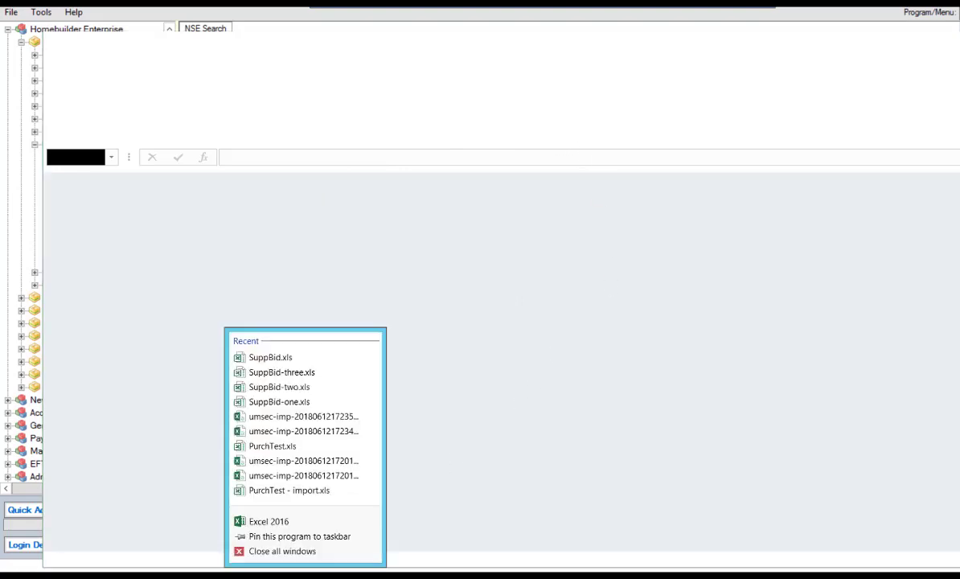
pyautogui.click(282, 551)
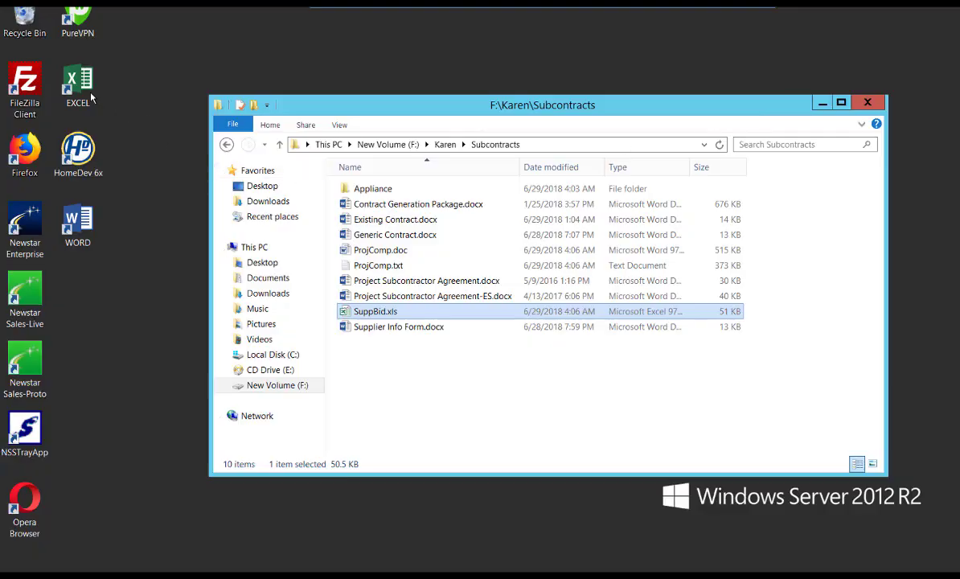
# Step: Launch Excel and open SuppBid.xls from the Recent list
pyautogui.doubleClick(78, 82)
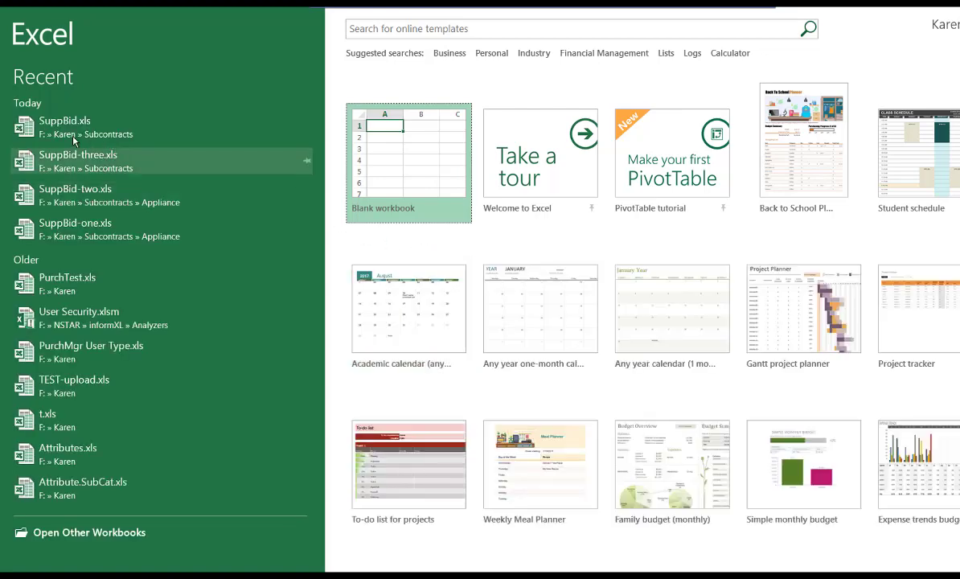
pyautogui.click(57, 133)
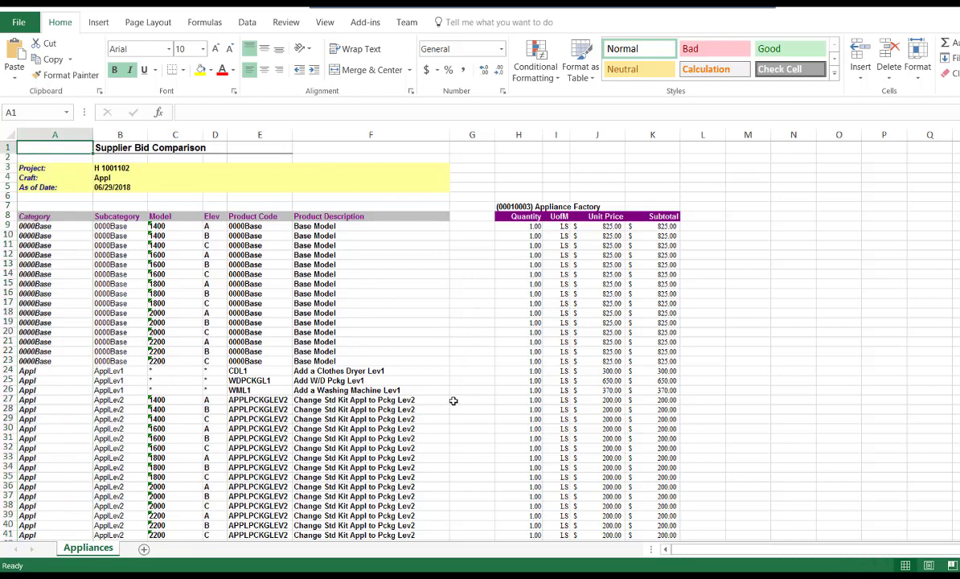
# Step: Scroll through Appliance Factory's dishwasher, microwave and range upgrade lines ($90, $95, $125)
pyautogui.scroll(-4, 456, 396)
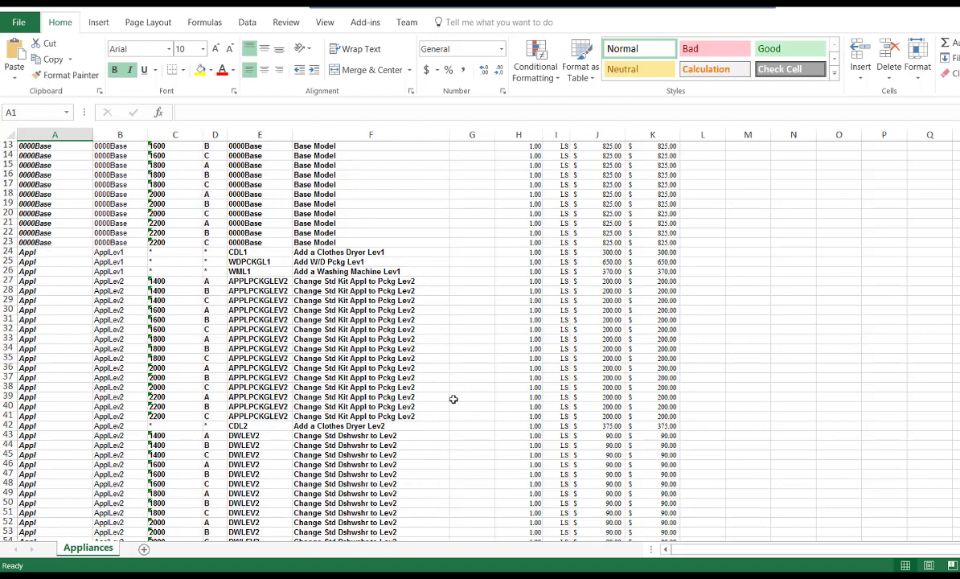
pyautogui.scroll(-13, 454, 399)
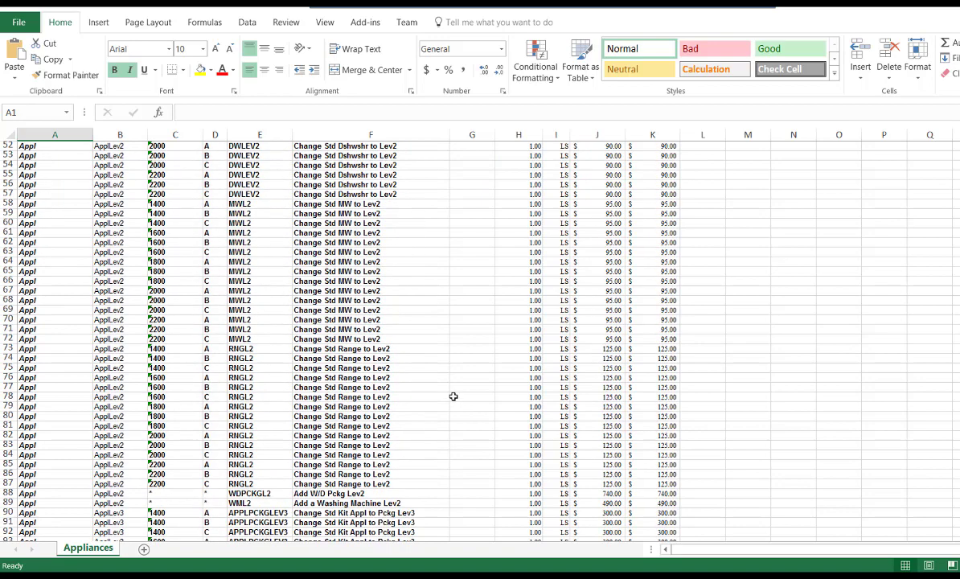
pyautogui.scroll(-4, 453, 397)
pyautogui.scroll(15, 454, 396)
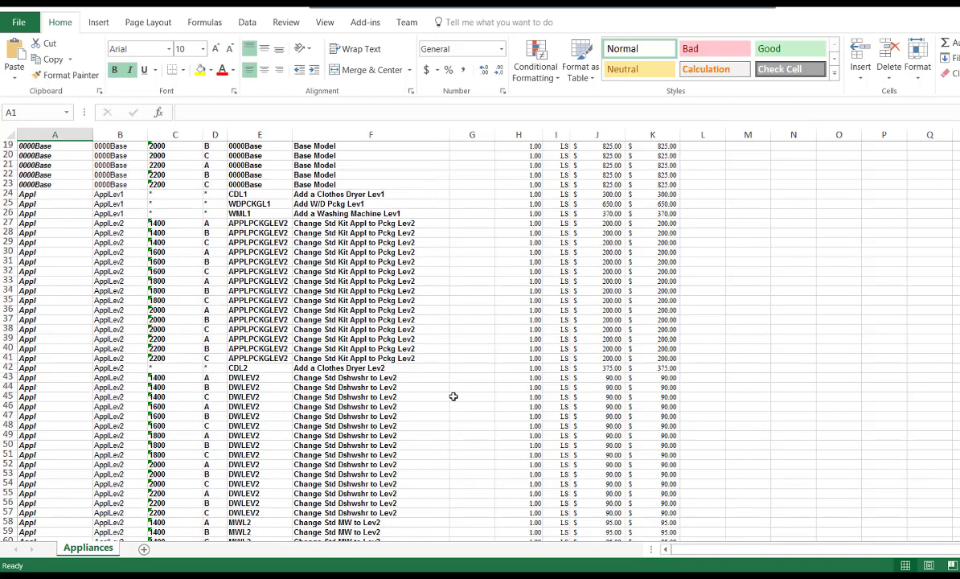
pyautogui.scroll(6, 454, 396)
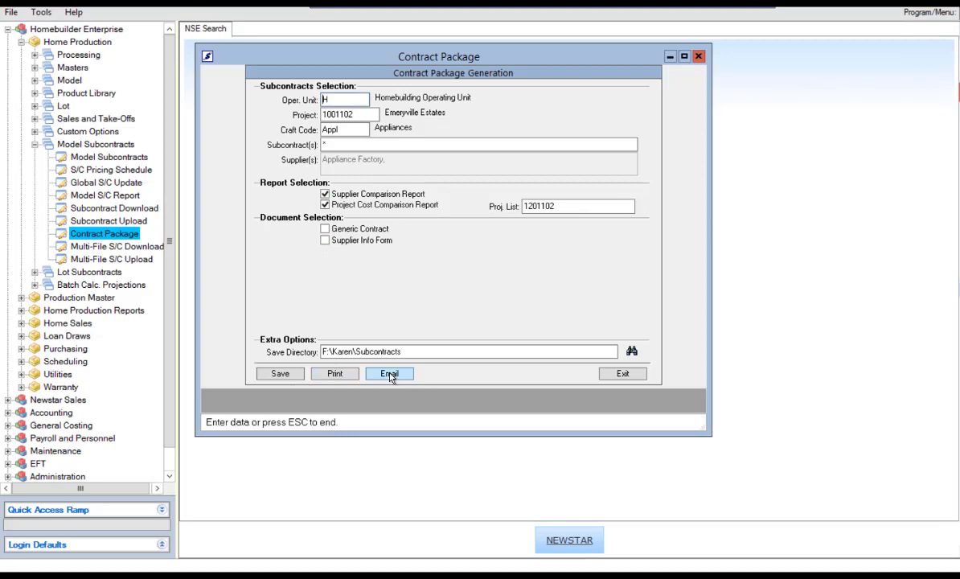
# Step: Exit the Contract Package Generation form
pyautogui.click(623, 376)
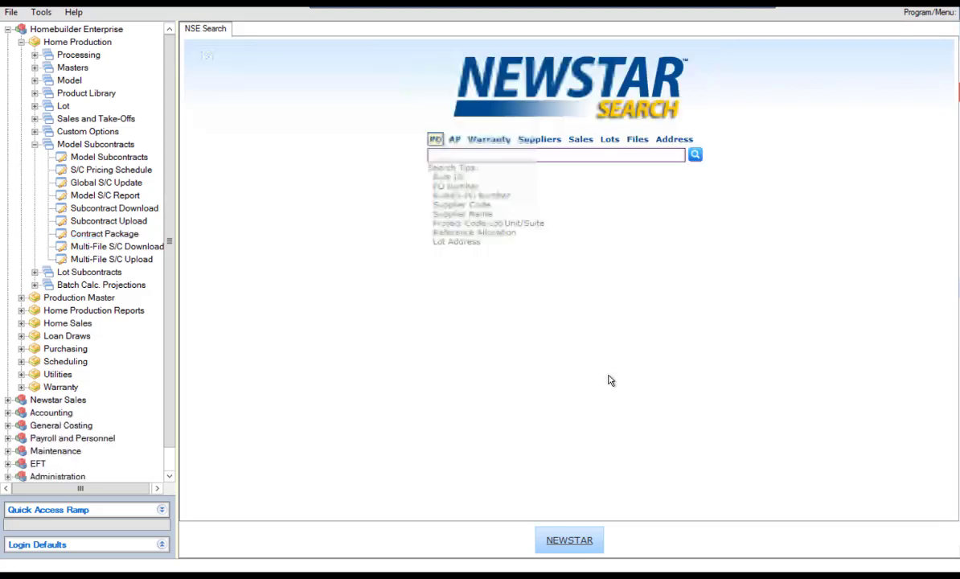